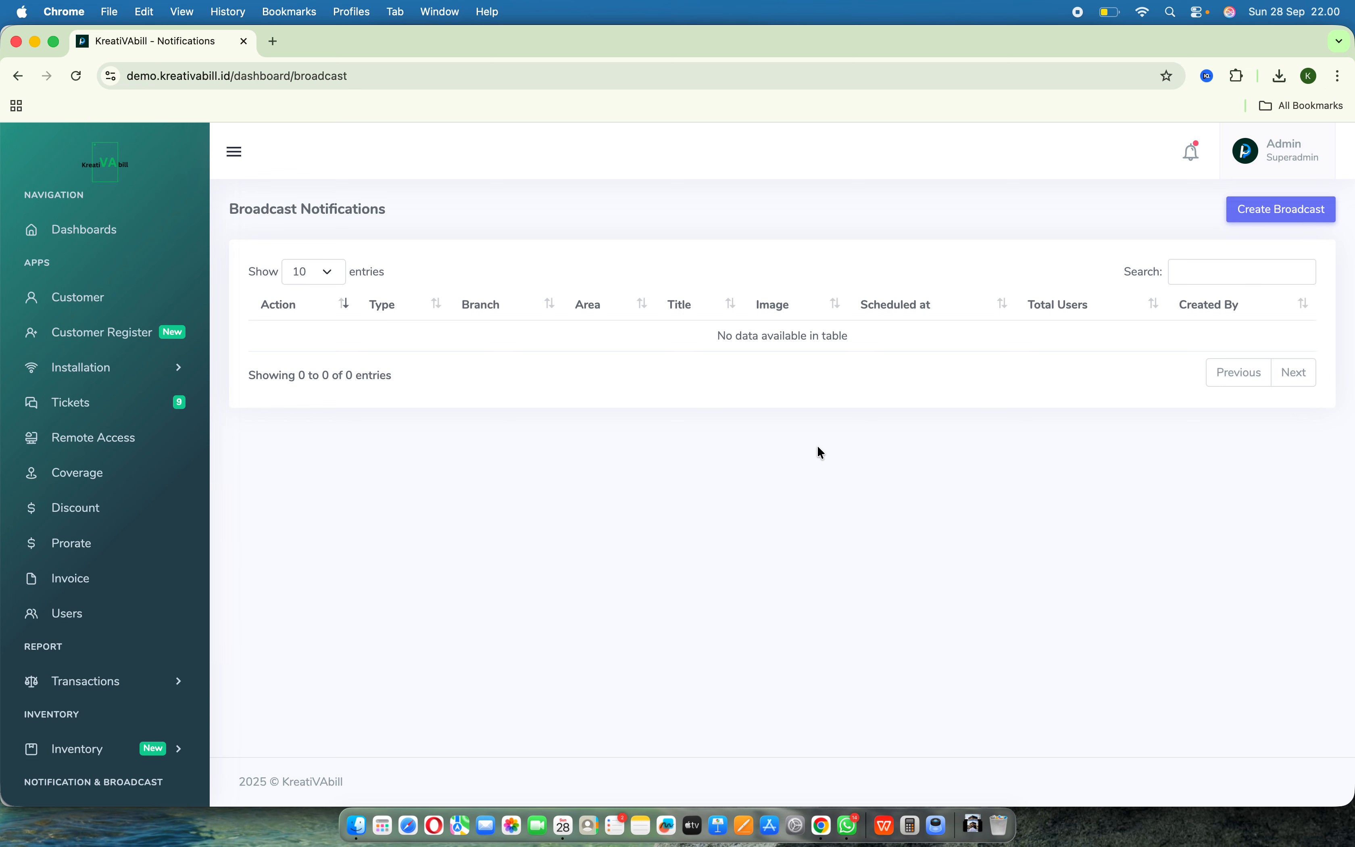
Step: Start a new broadcast and set its type to Informasi Jadwal Pemeliharaan
scroll(161, 538, down, 10)
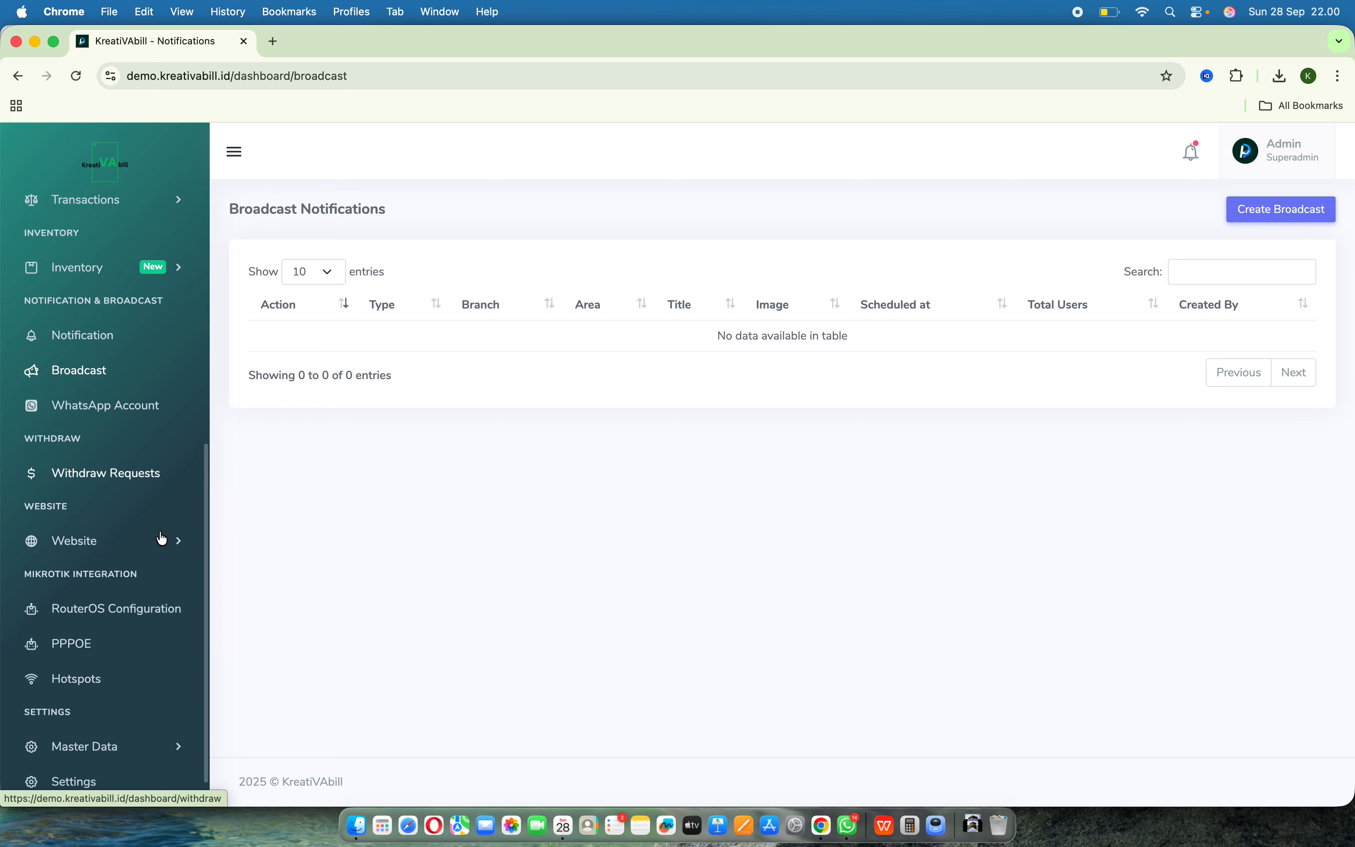
scroll(145, 522, up, 3)
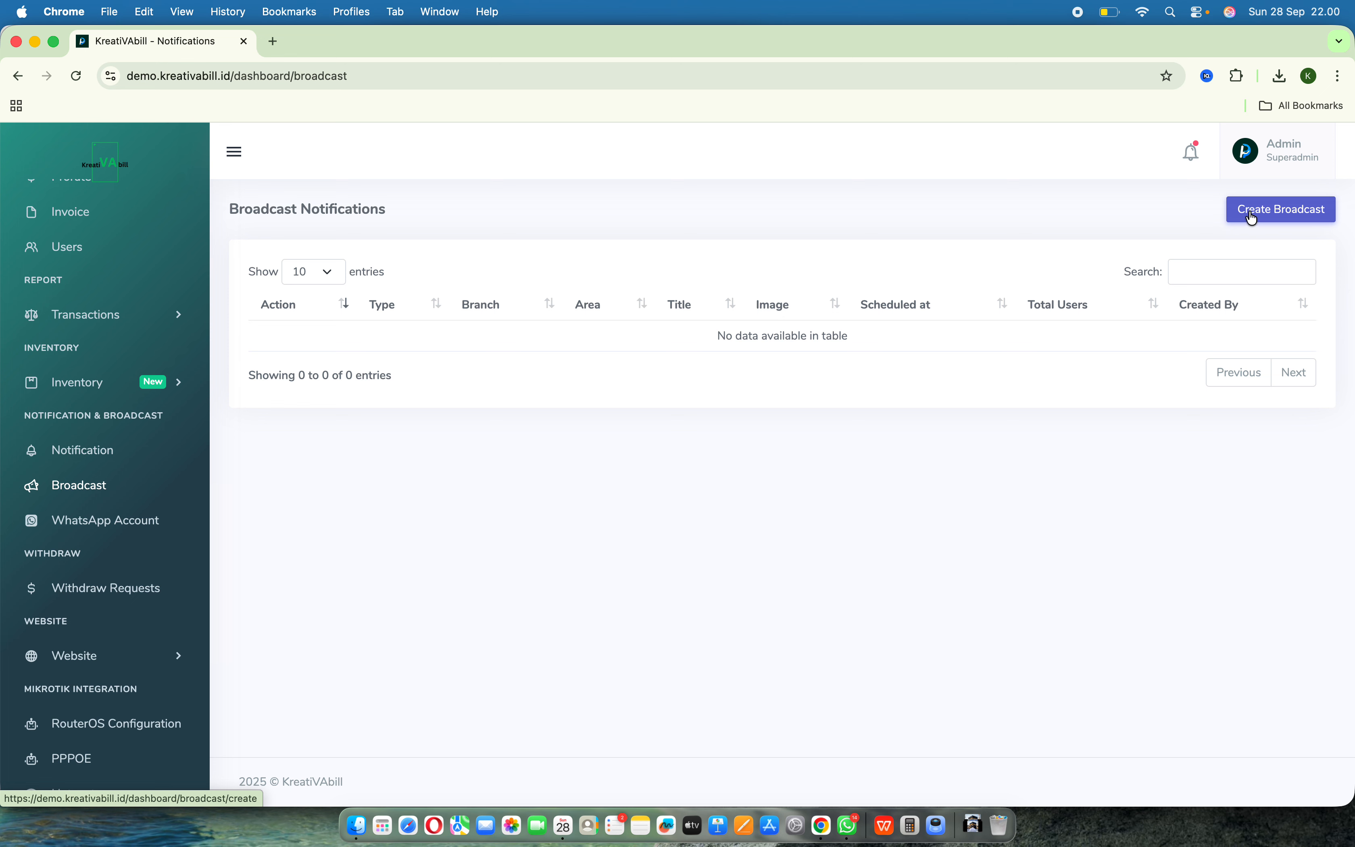
click(1288, 216)
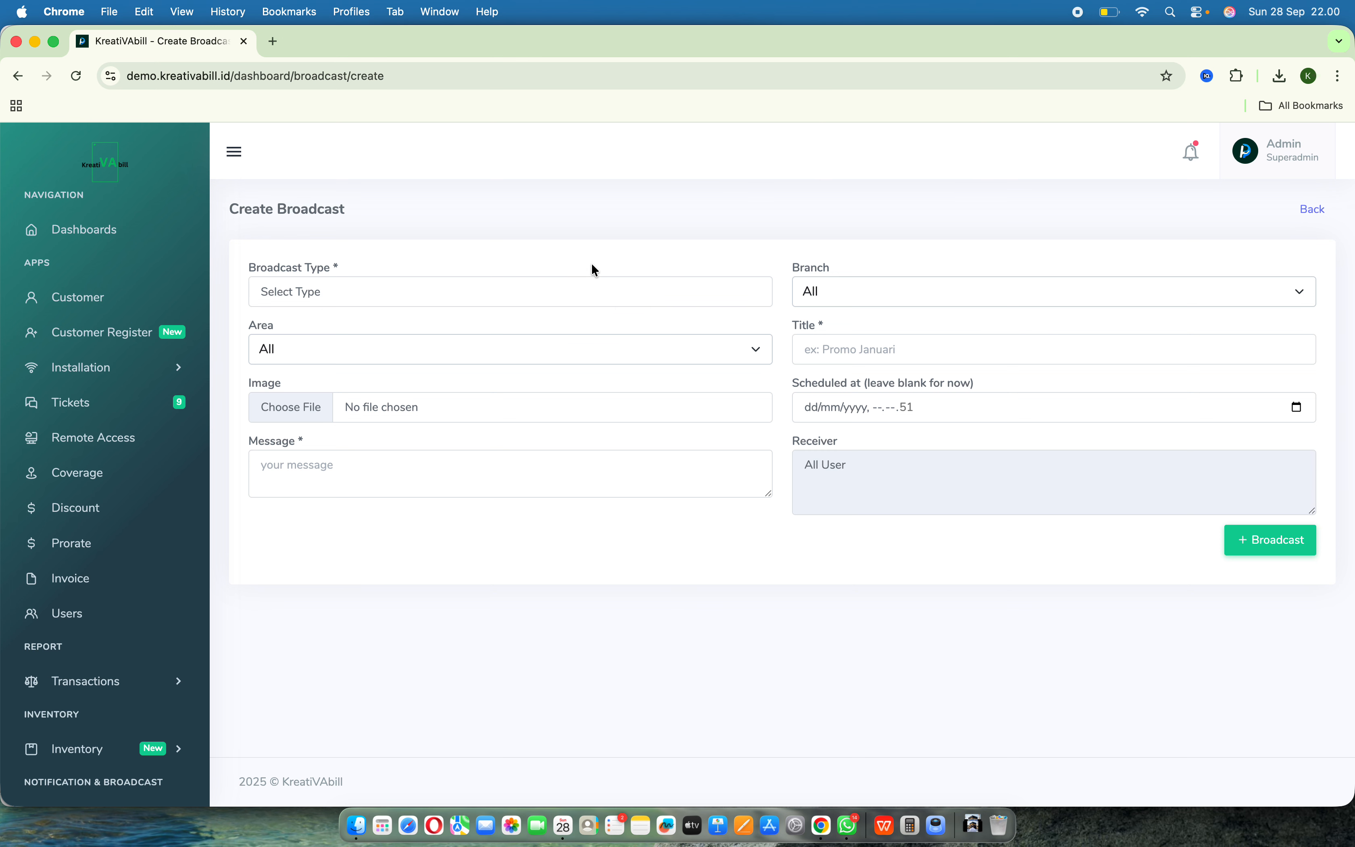
click(562, 286)
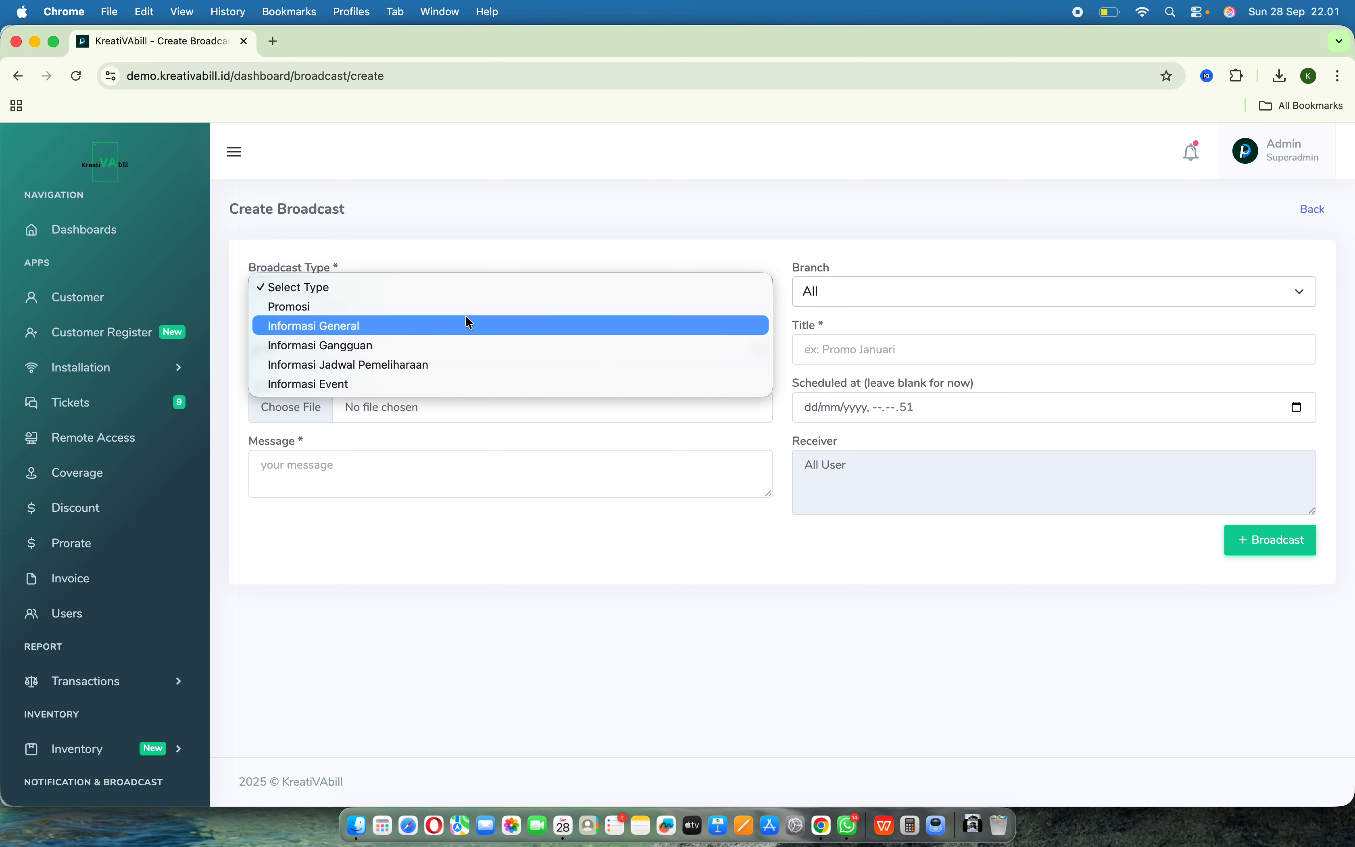
click(421, 365)
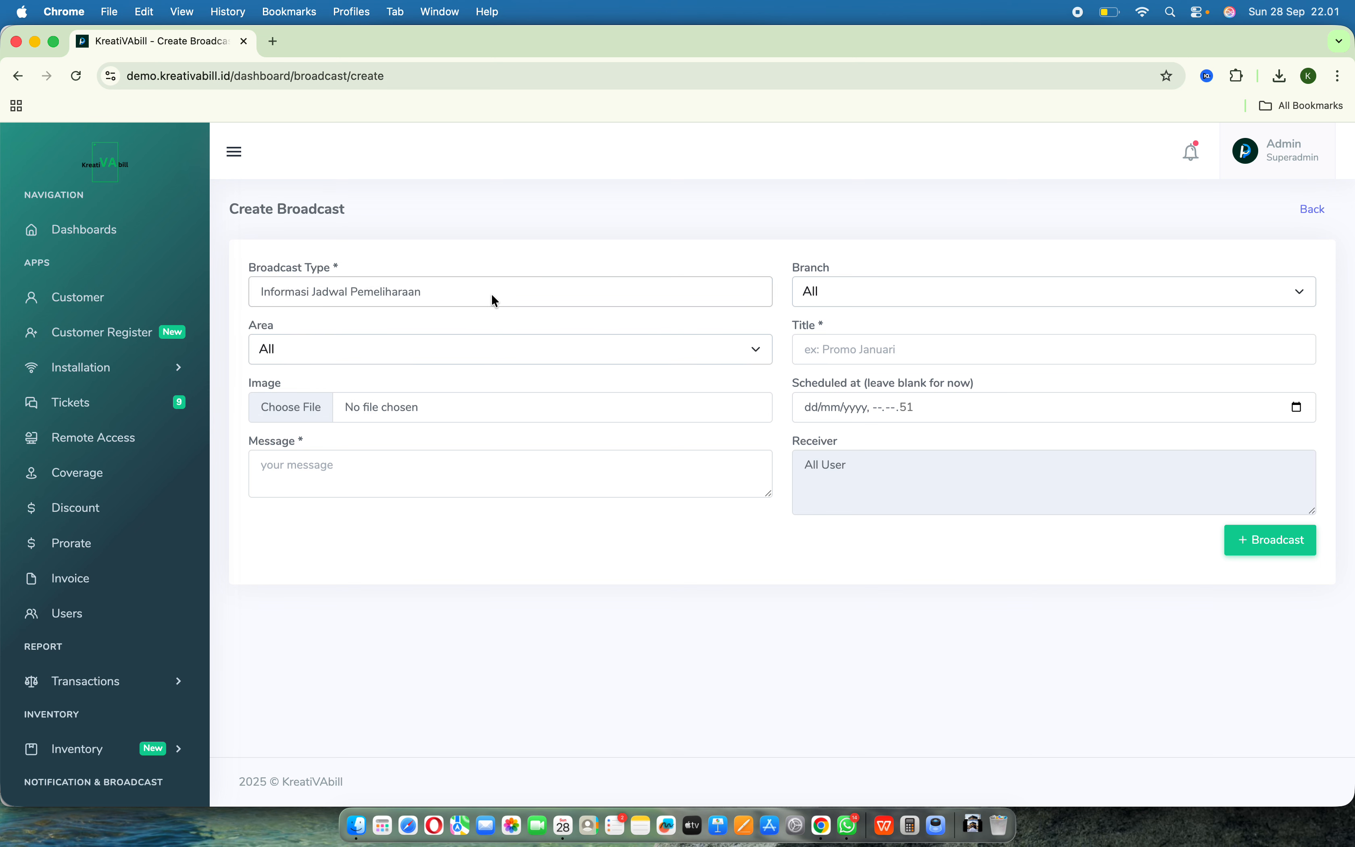
Step: Set the broadcast's branch to Jakarta Timur [Demo]
click(817, 294)
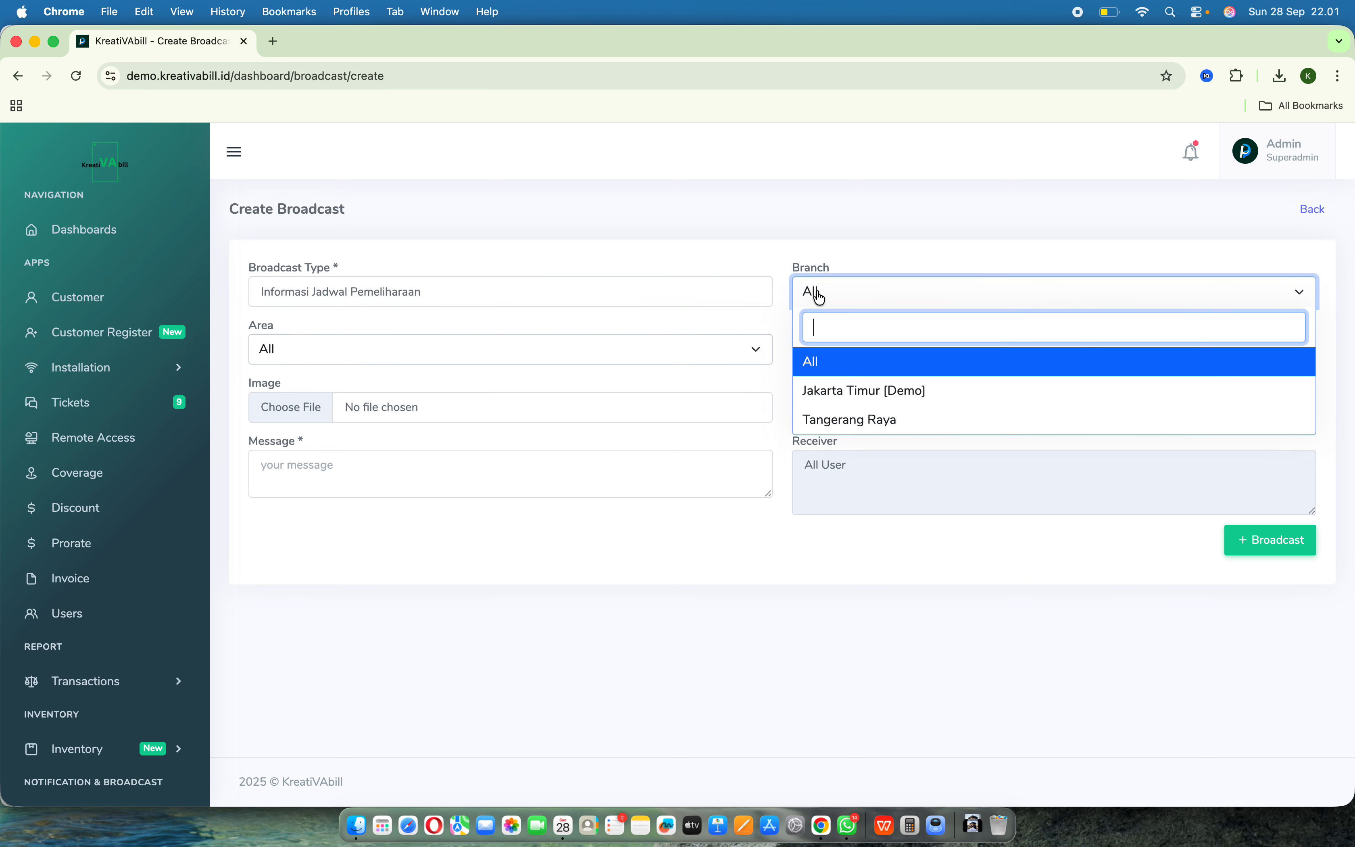
click(846, 219)
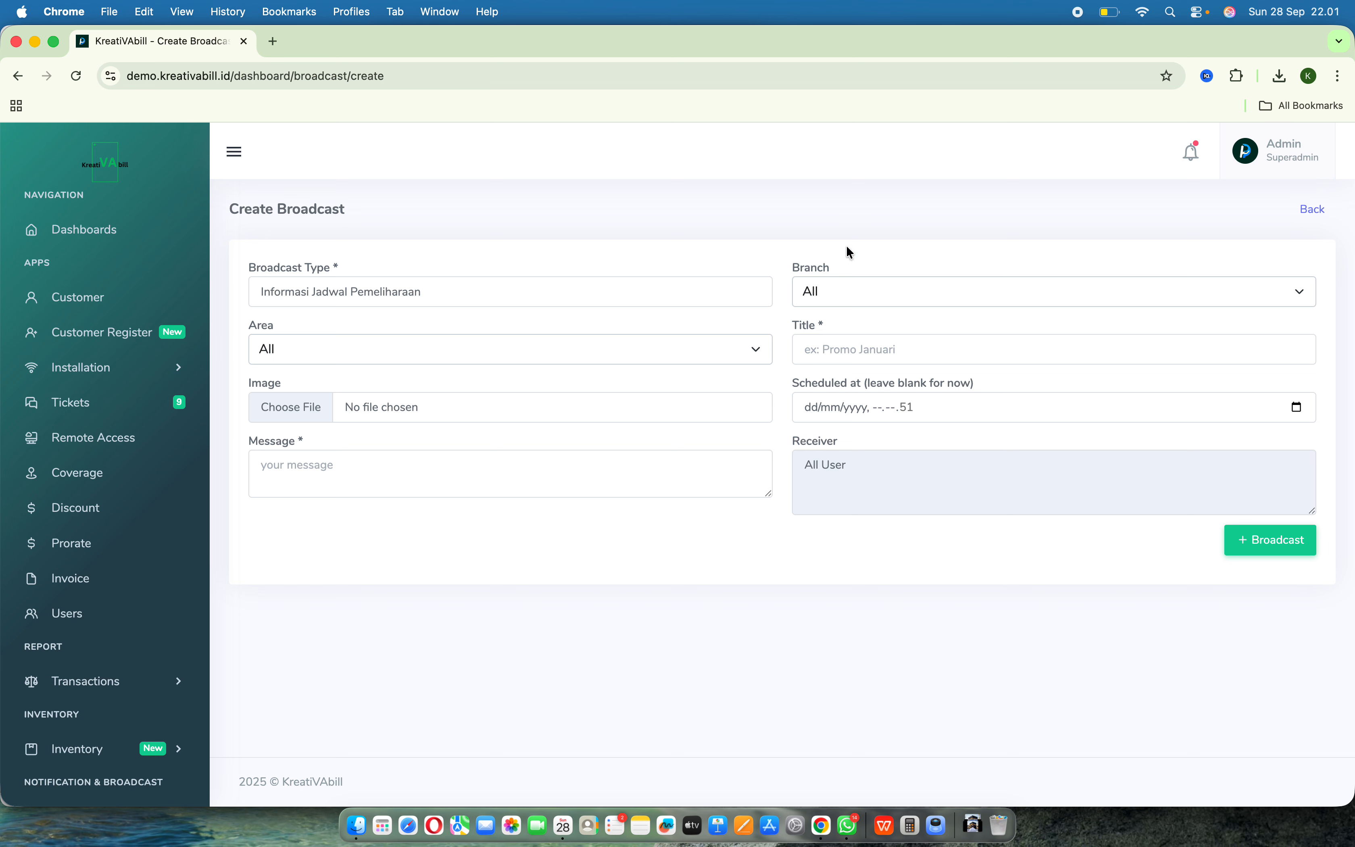
click(835, 298)
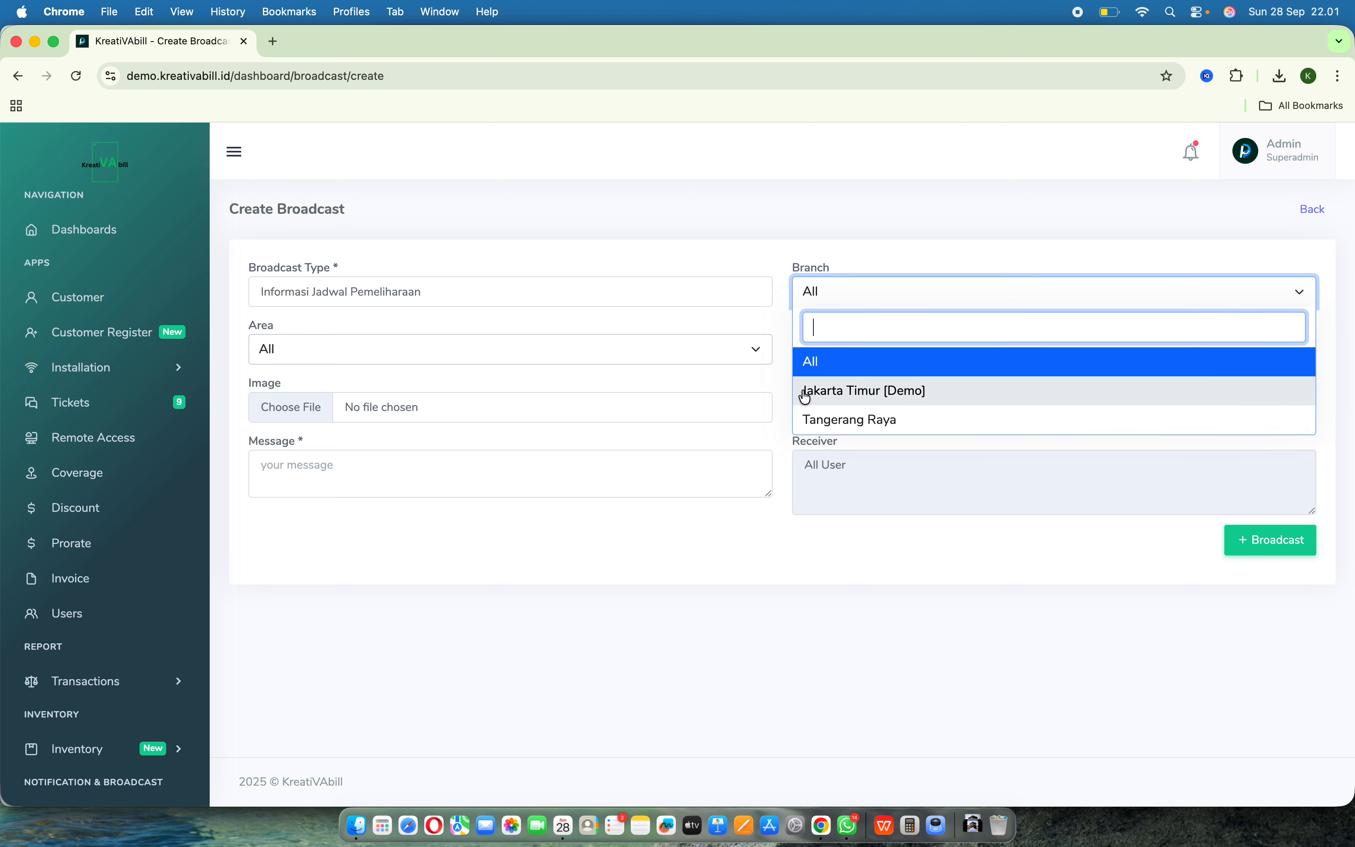
click(848, 391)
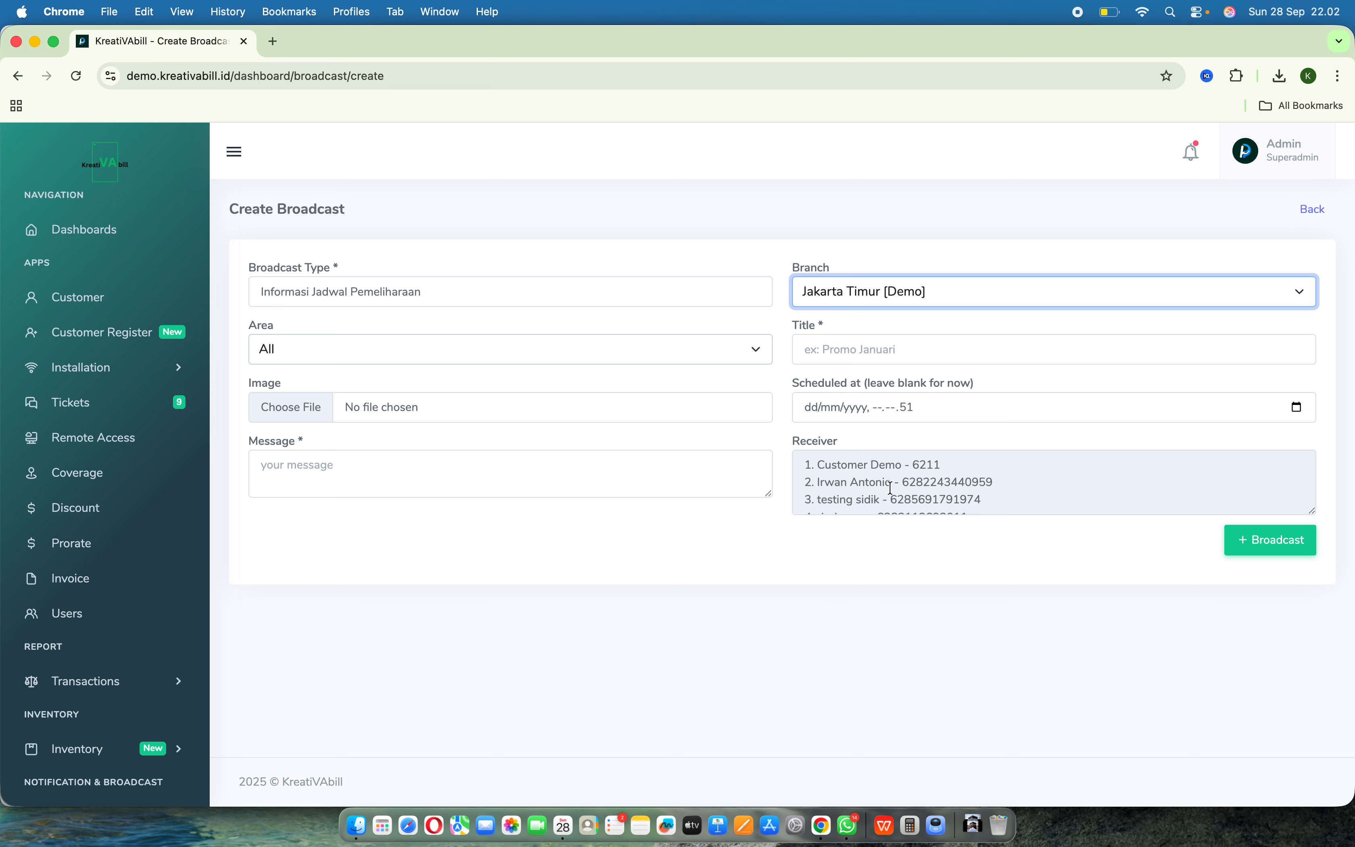
Step: Look through the receiver list for the selected branch
scroll(895, 493, down, 10)
scroll(894, 493, down, 1)
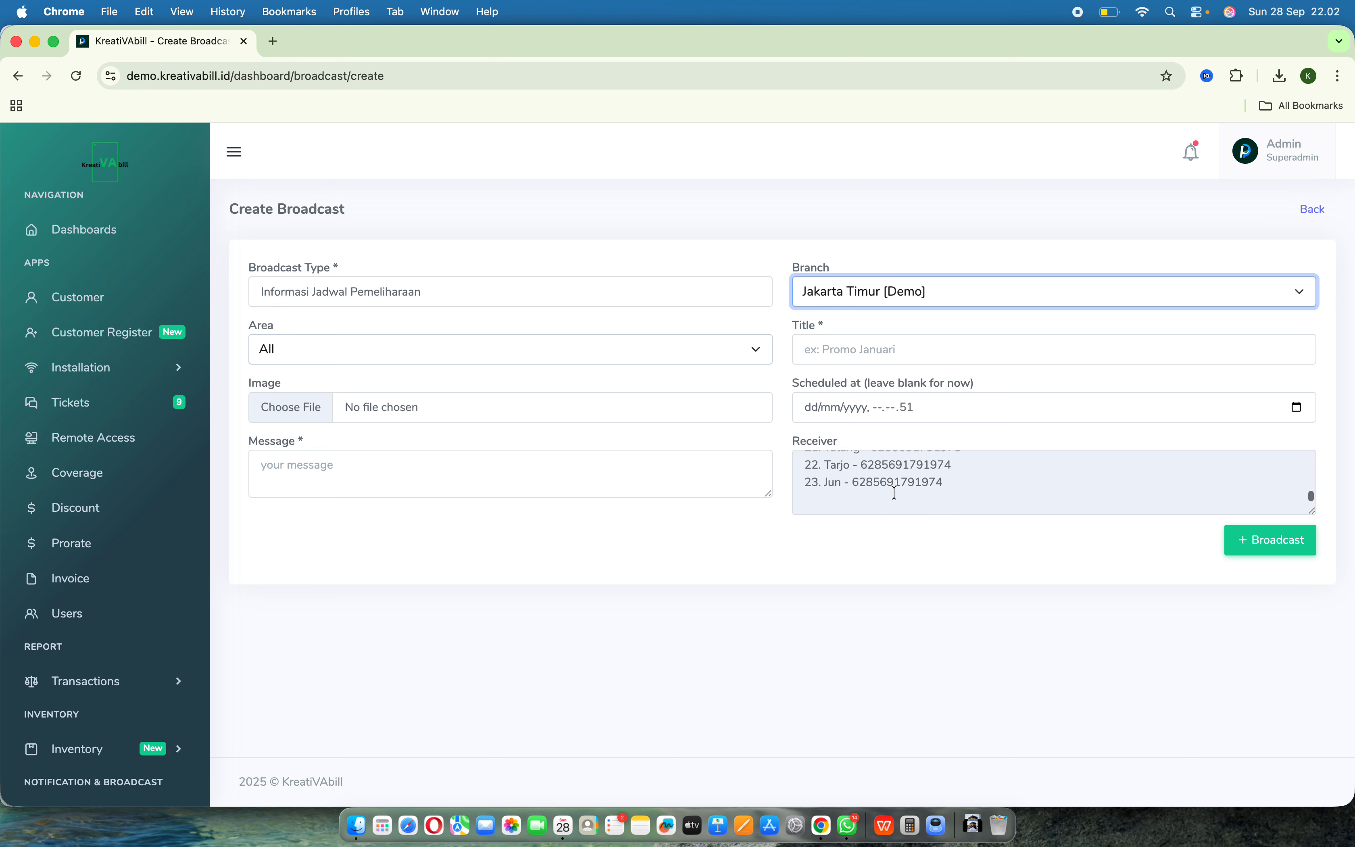
click(906, 253)
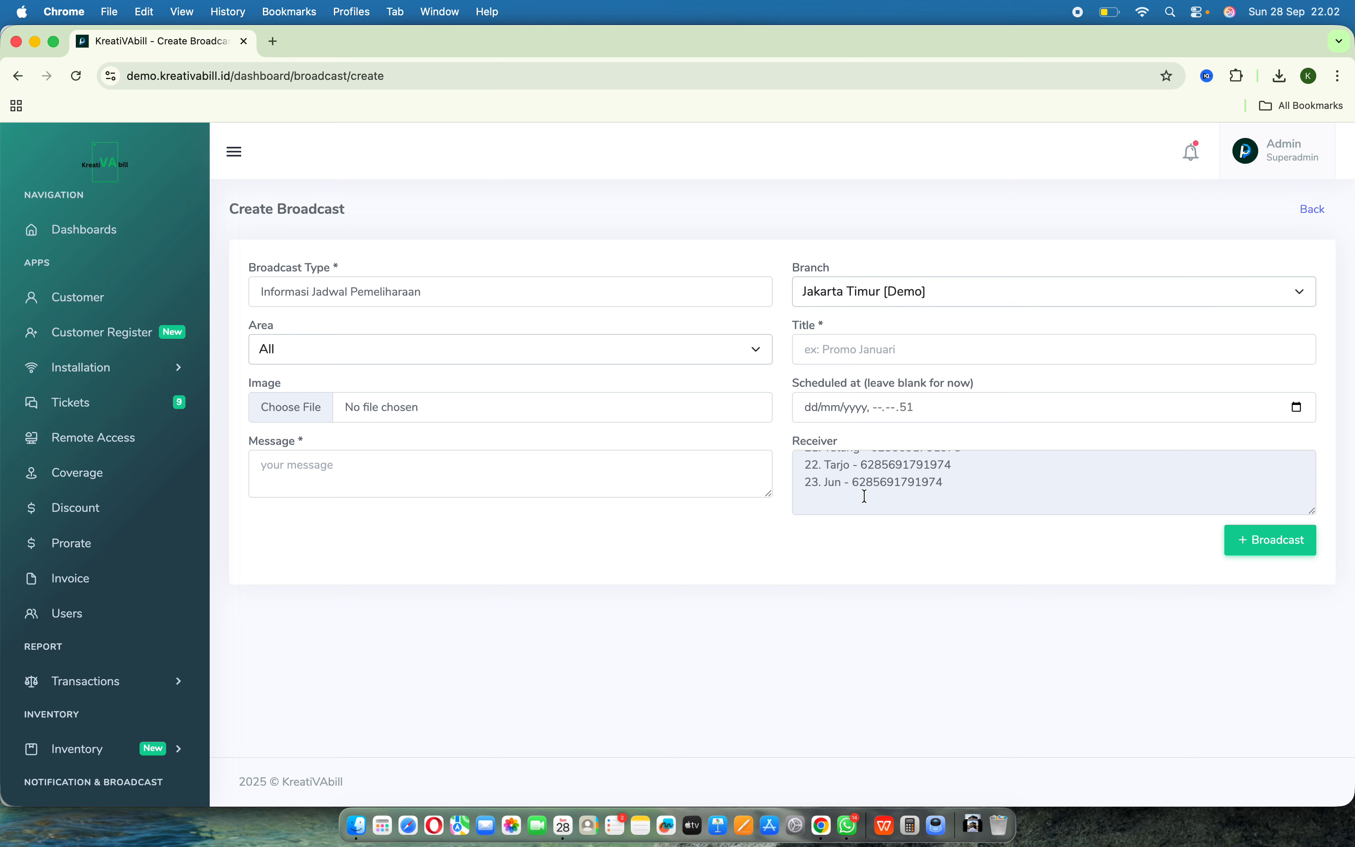
scroll(872, 494, down, 1)
scroll(872, 494, up, 1)
scroll(879, 493, up, 2)
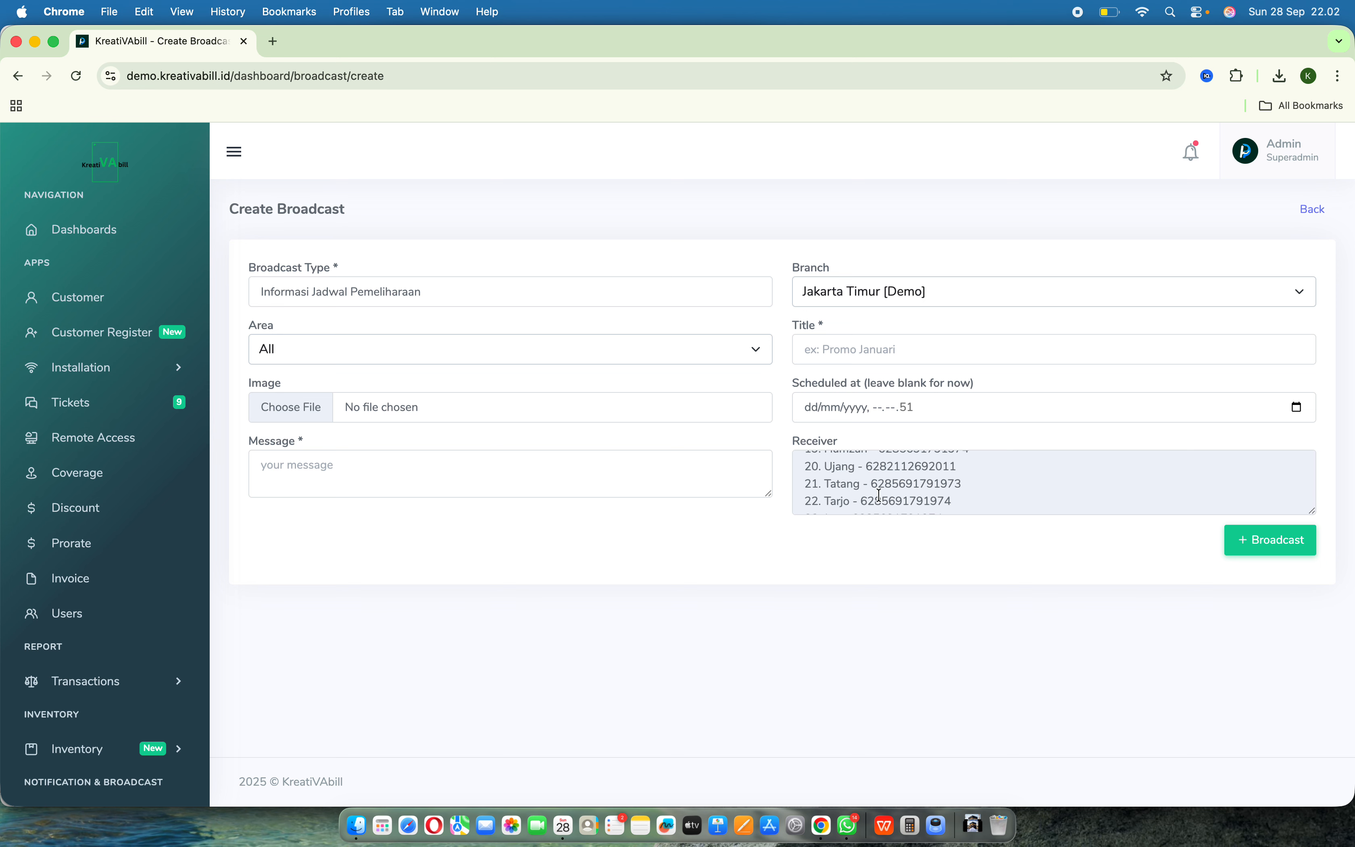
scroll(879, 495, up, 2)
scroll(888, 488, up, 2)
scroll(889, 488, down, 5)
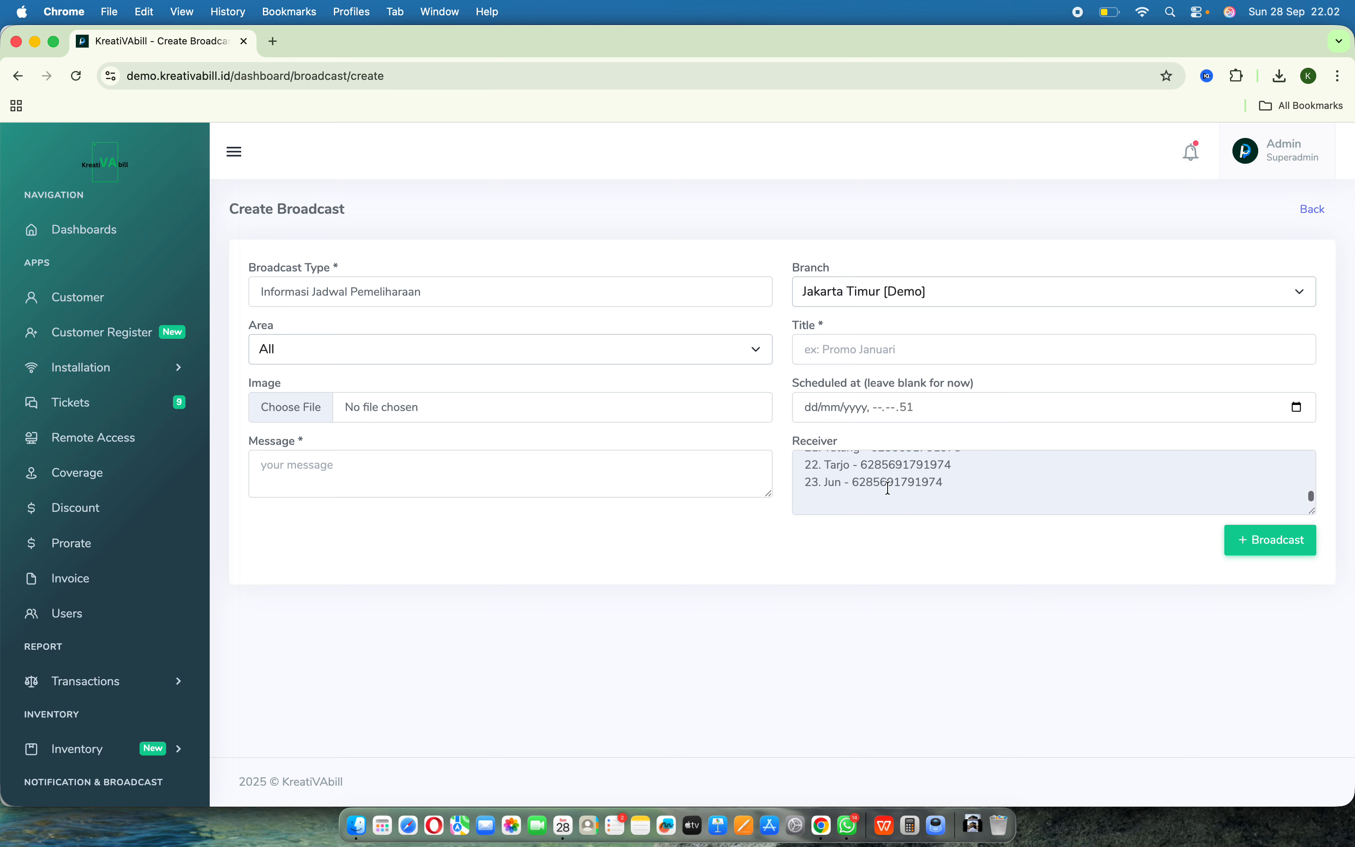
scroll(862, 486, up, 2)
scroll(862, 485, up, 6)
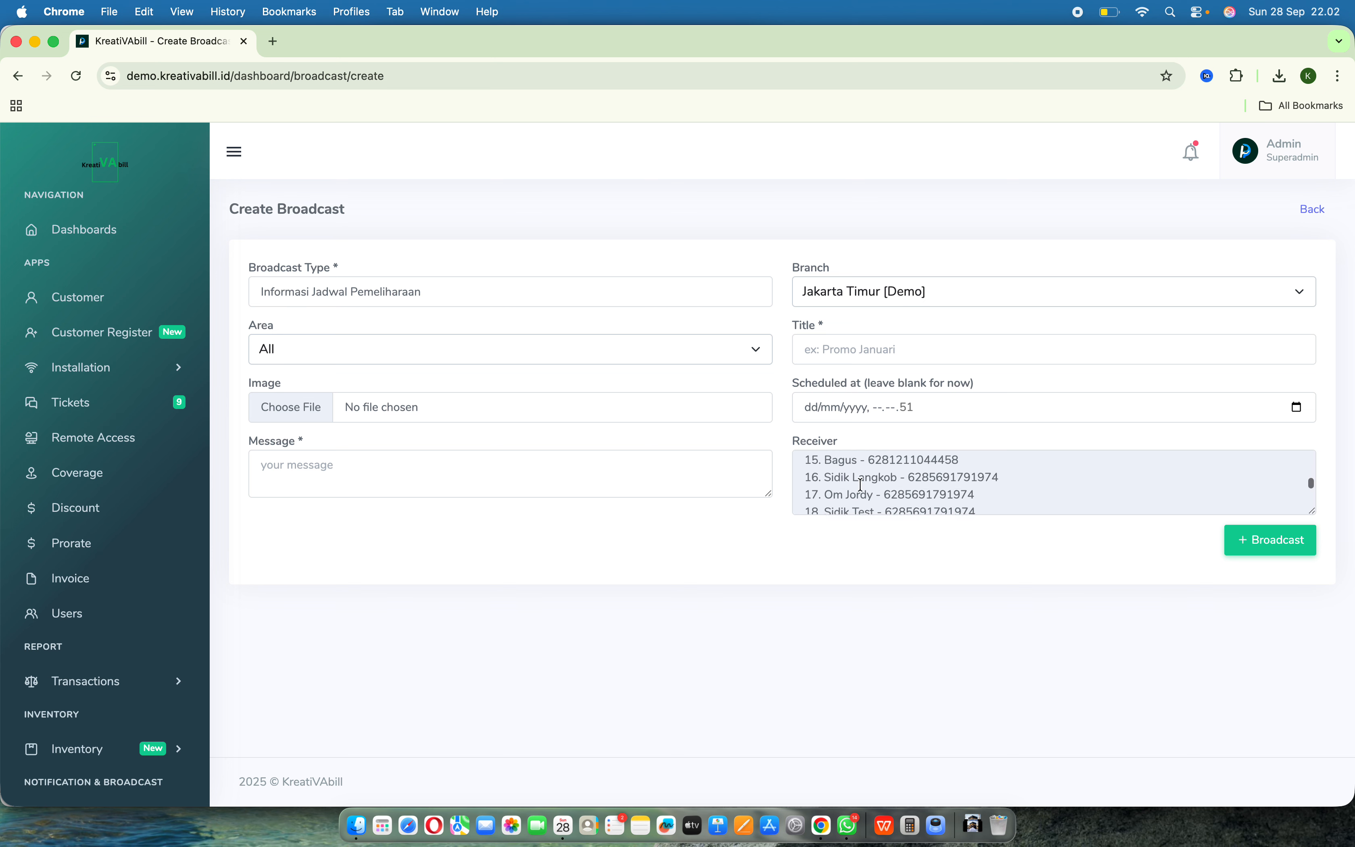
scroll(862, 485, up, 1)
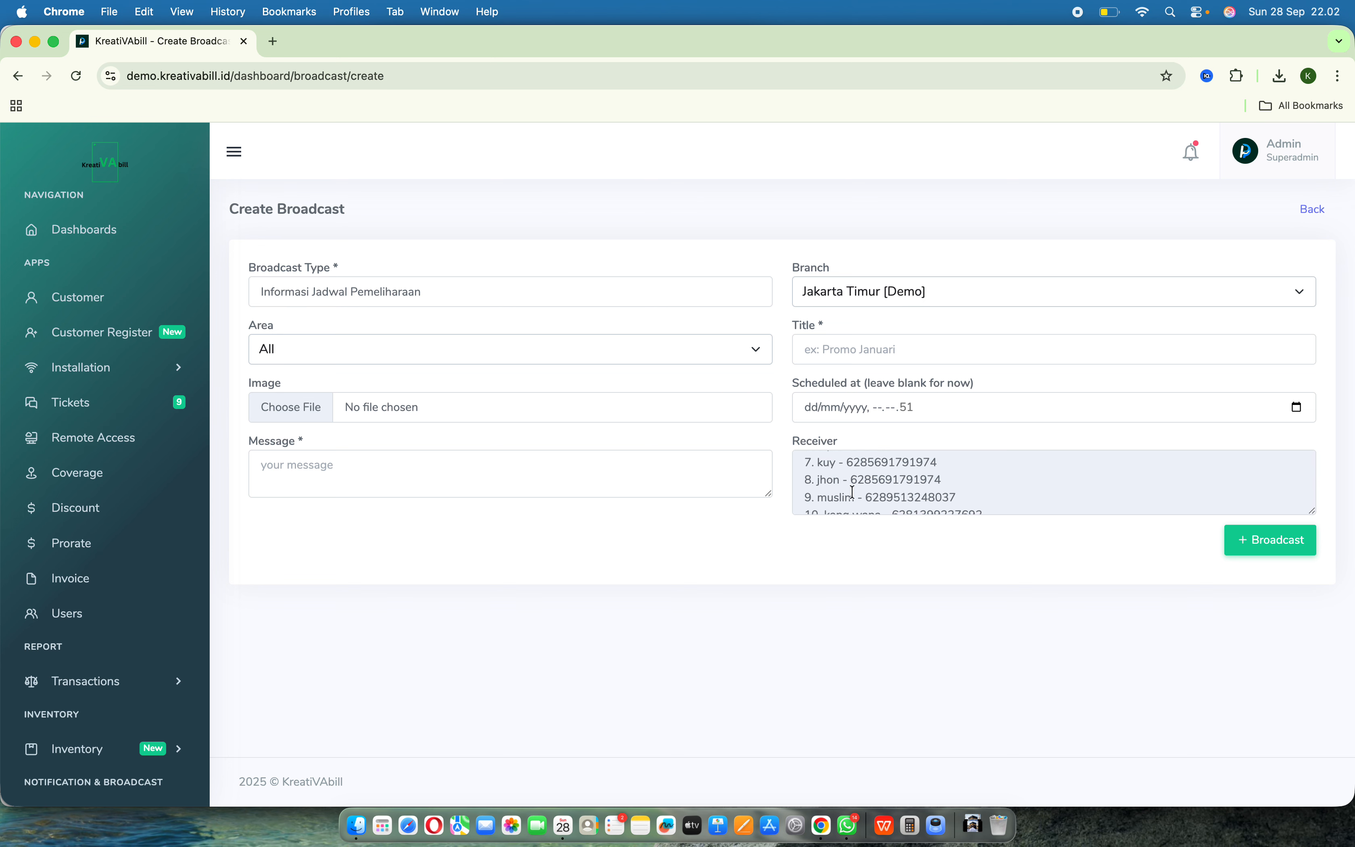
scroll(853, 489, down, 7)
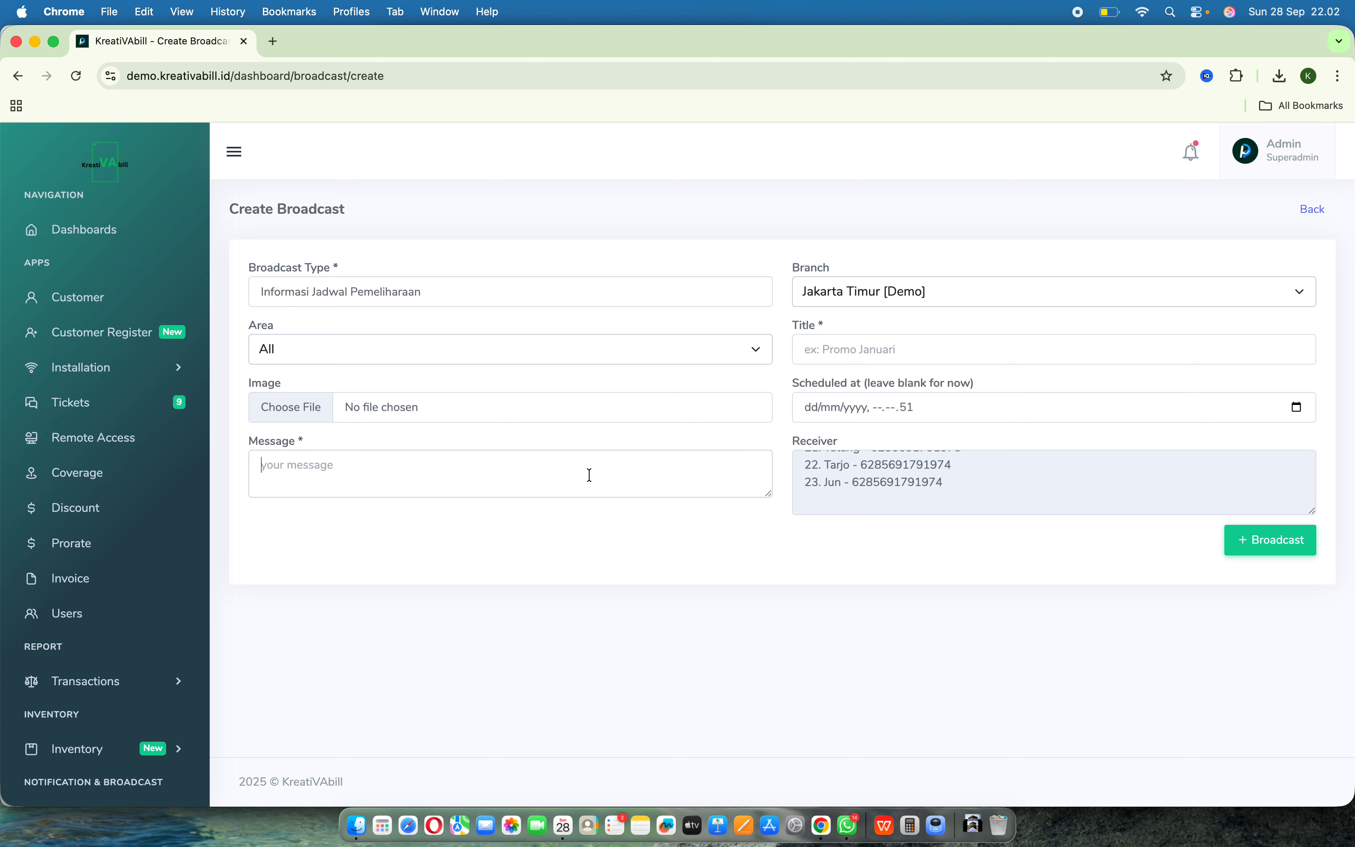
Step: Enter "isi pesan broadcast" as the broadcast message and check the end of the receiver list
text(isi pesan broadcast)
click(878, 482)
scroll(852, 481, up, 2)
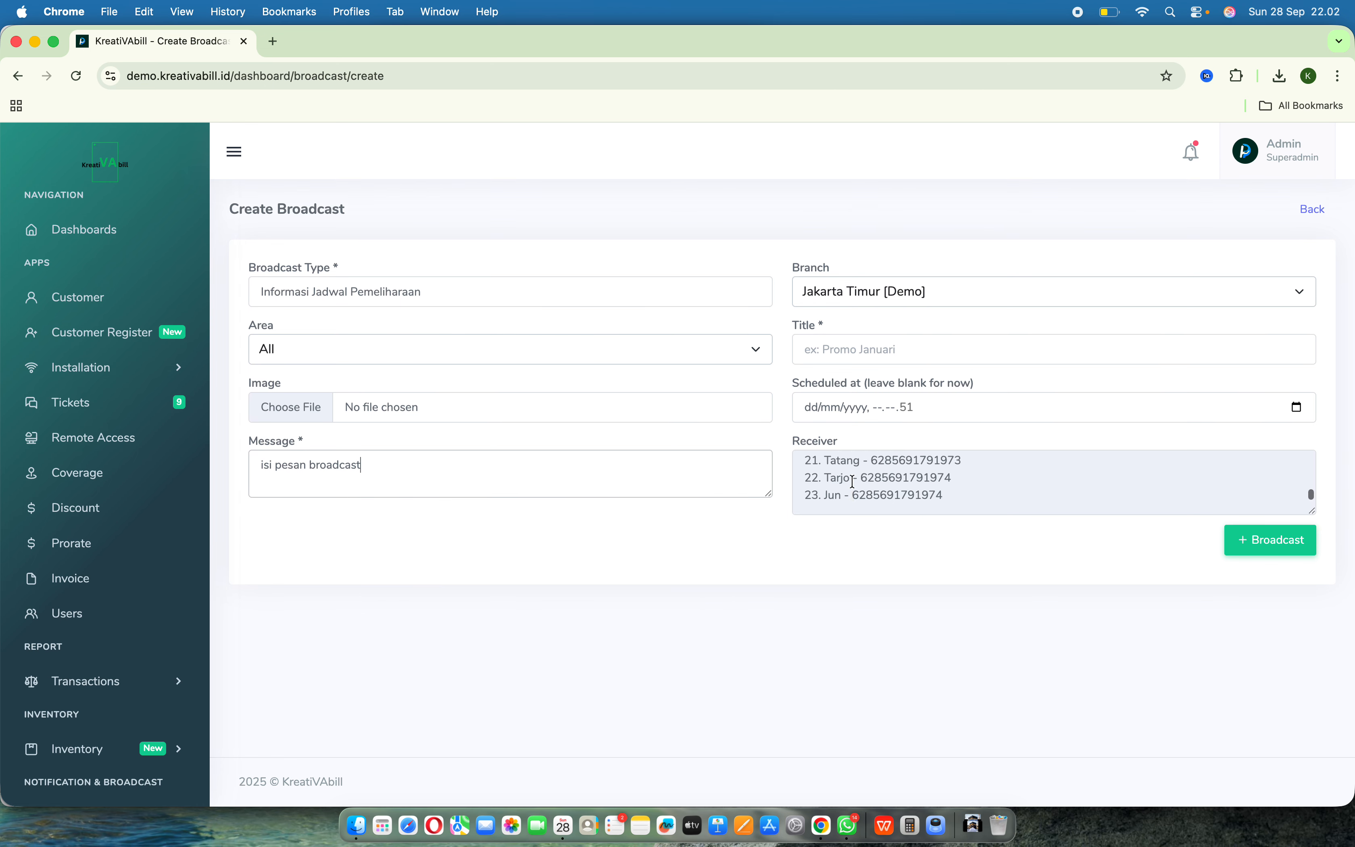
scroll(854, 482, down, 2)
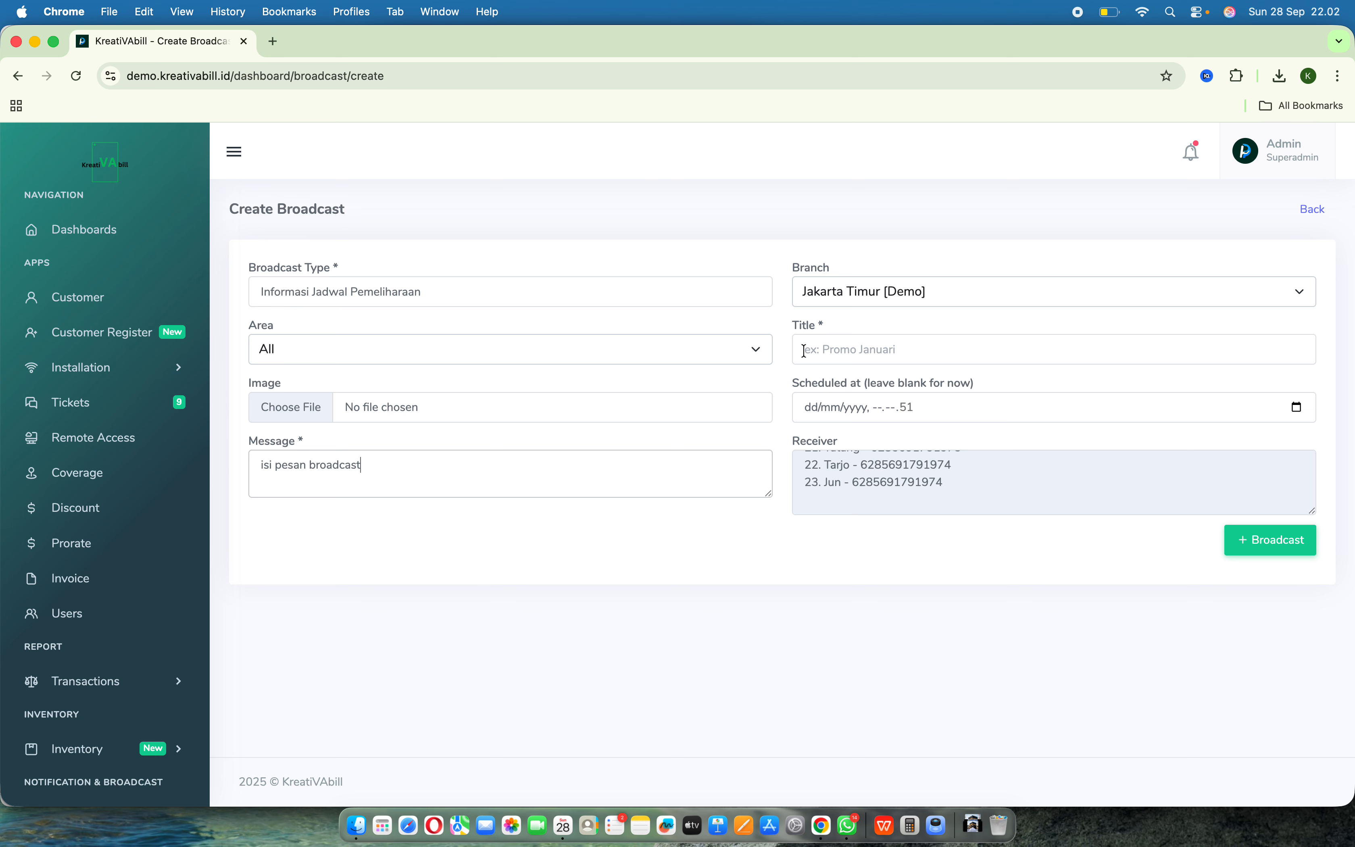
Step: Enter "informasi maintenance" as the broadcast title
click(851, 350)
text(i)
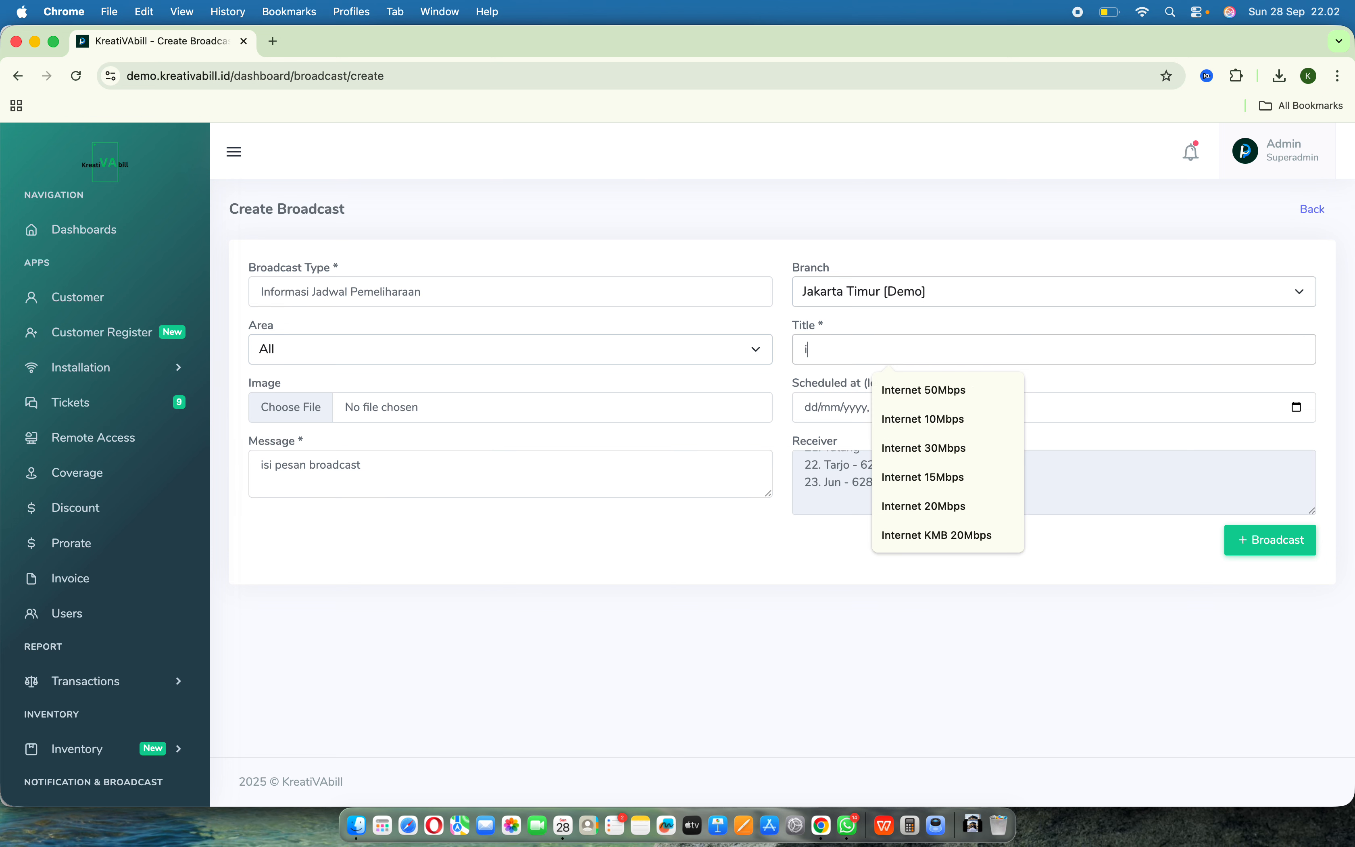
text(nformasi mainta)
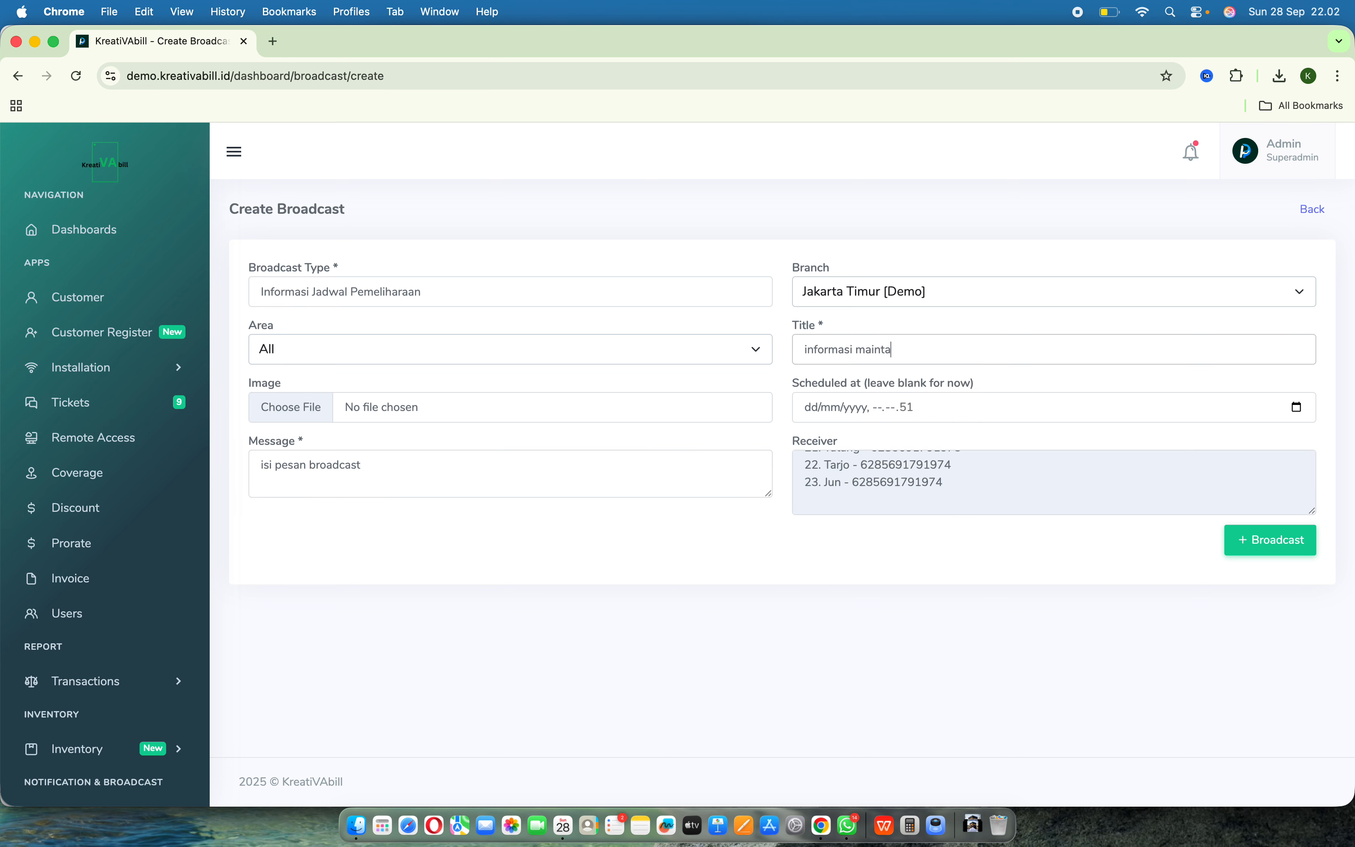
key(BackSpace)
text(enance)
Step: Set the broadcast's area to Area Kelapa Dua Wetan and check its receivers
click(380, 348)
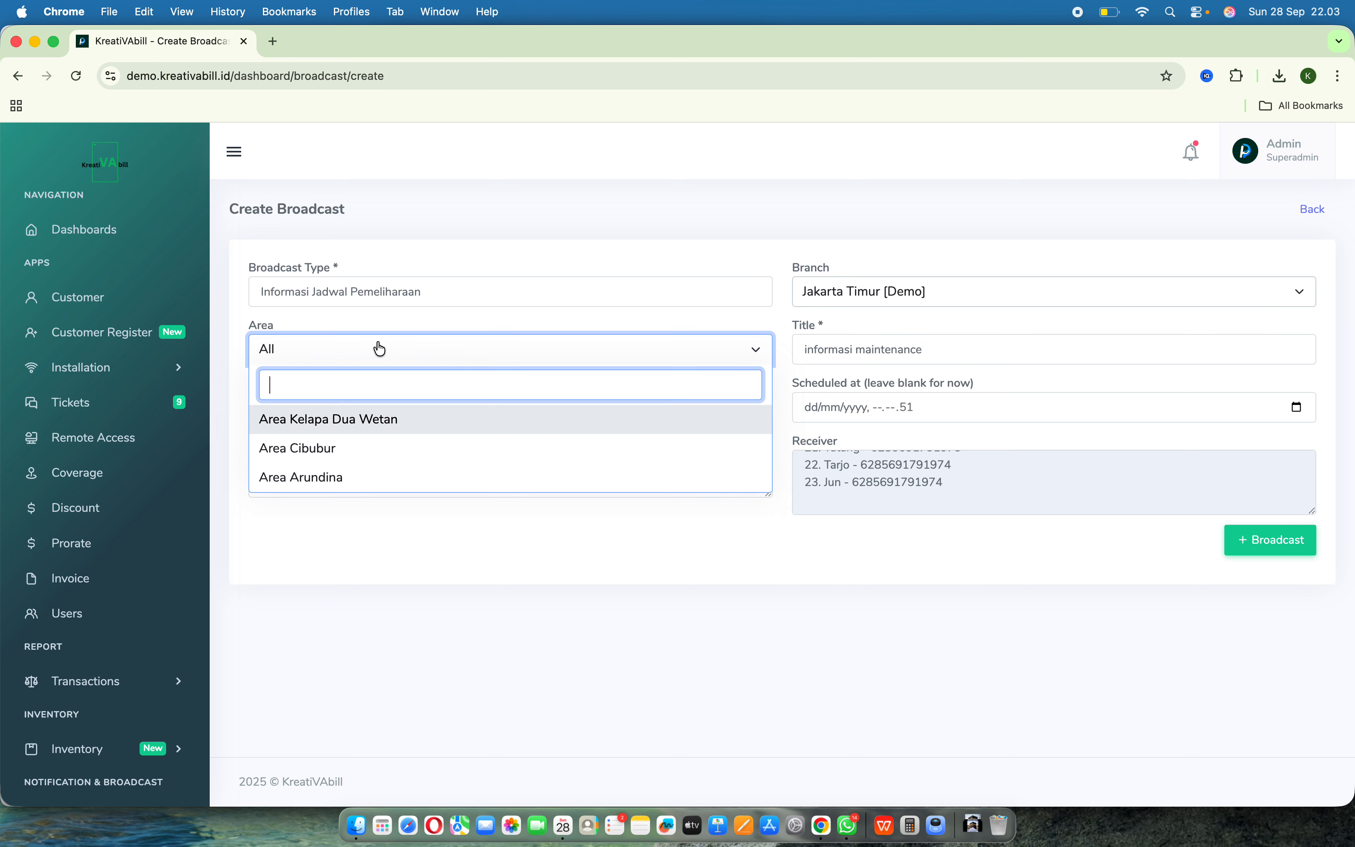
click(416, 358)
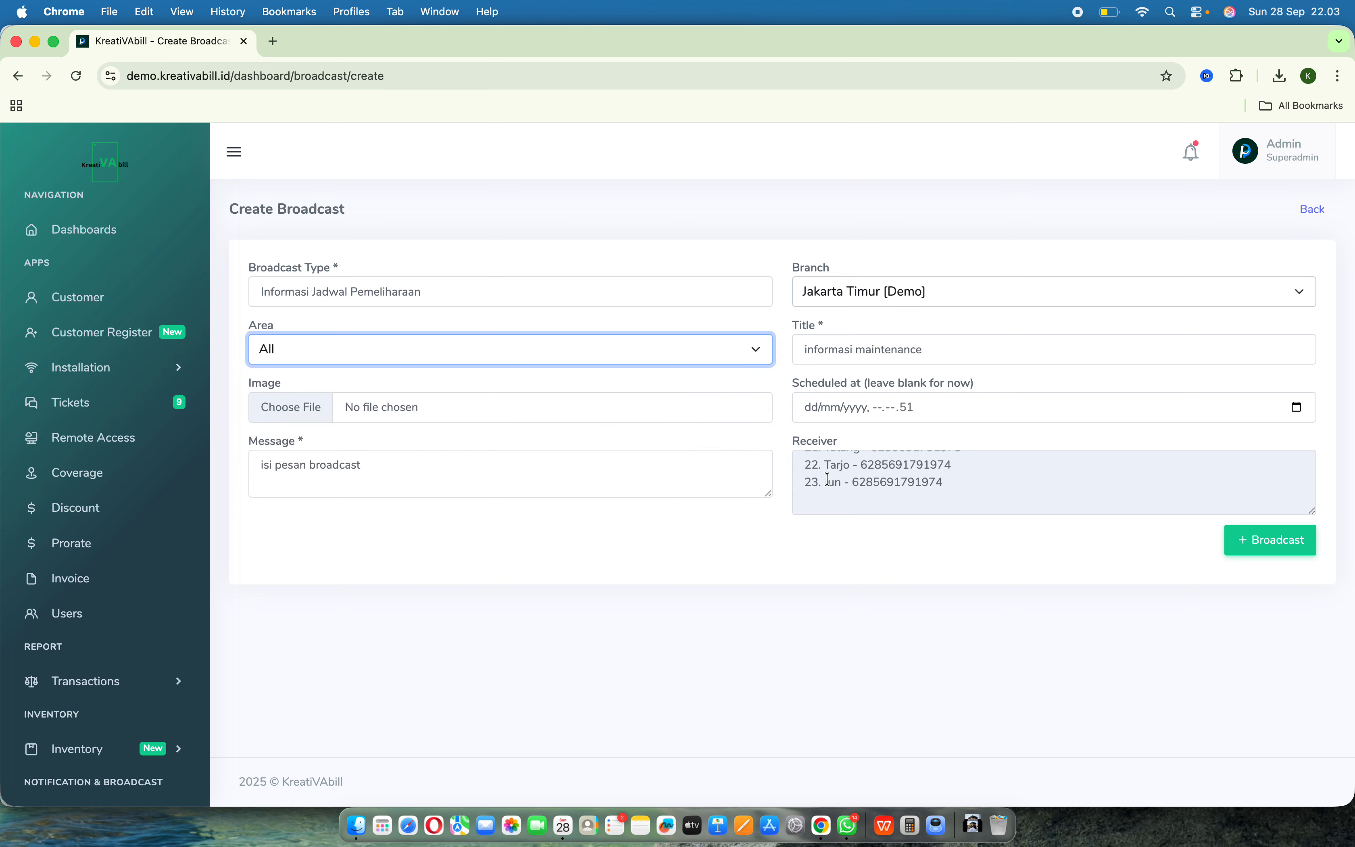
click(657, 350)
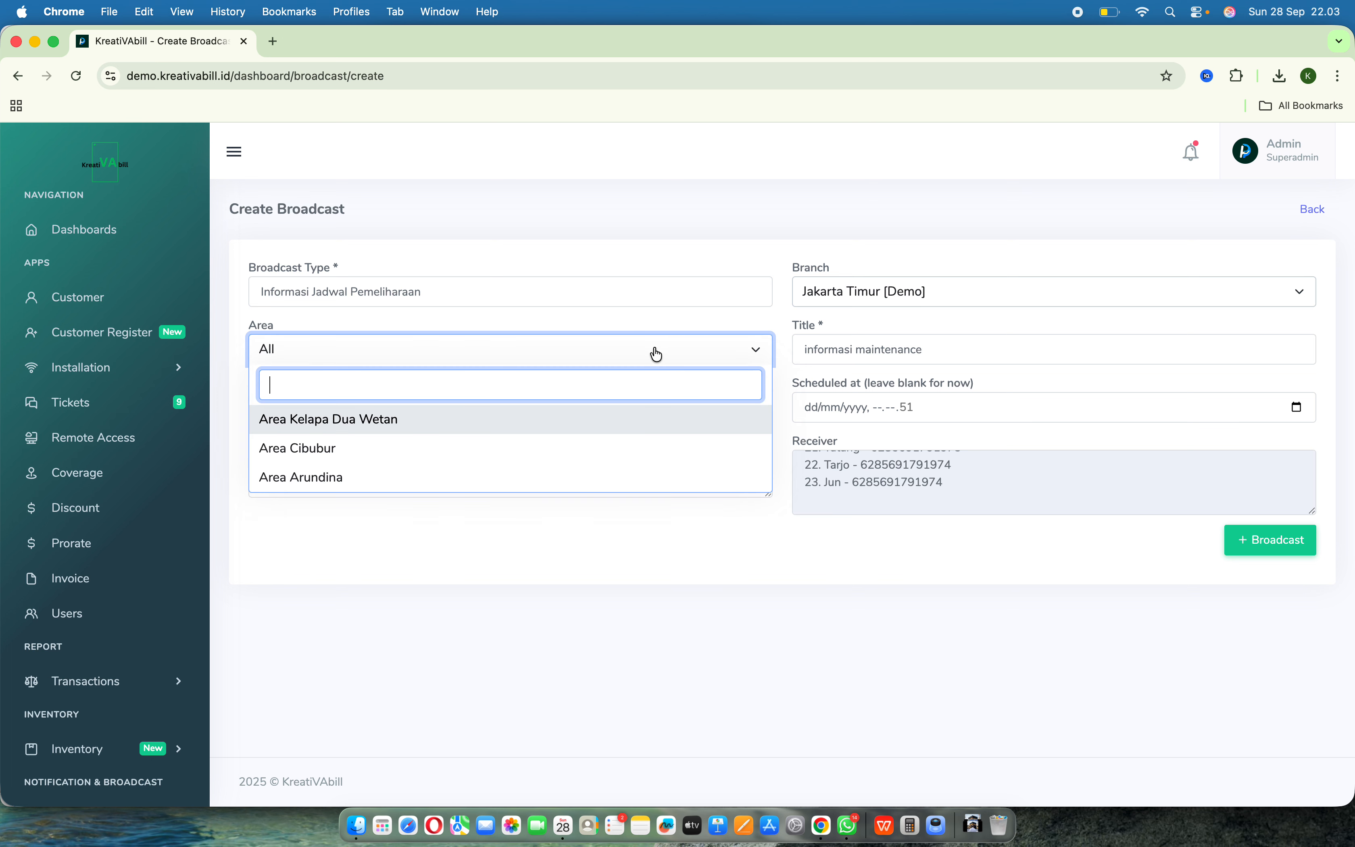
click(364, 422)
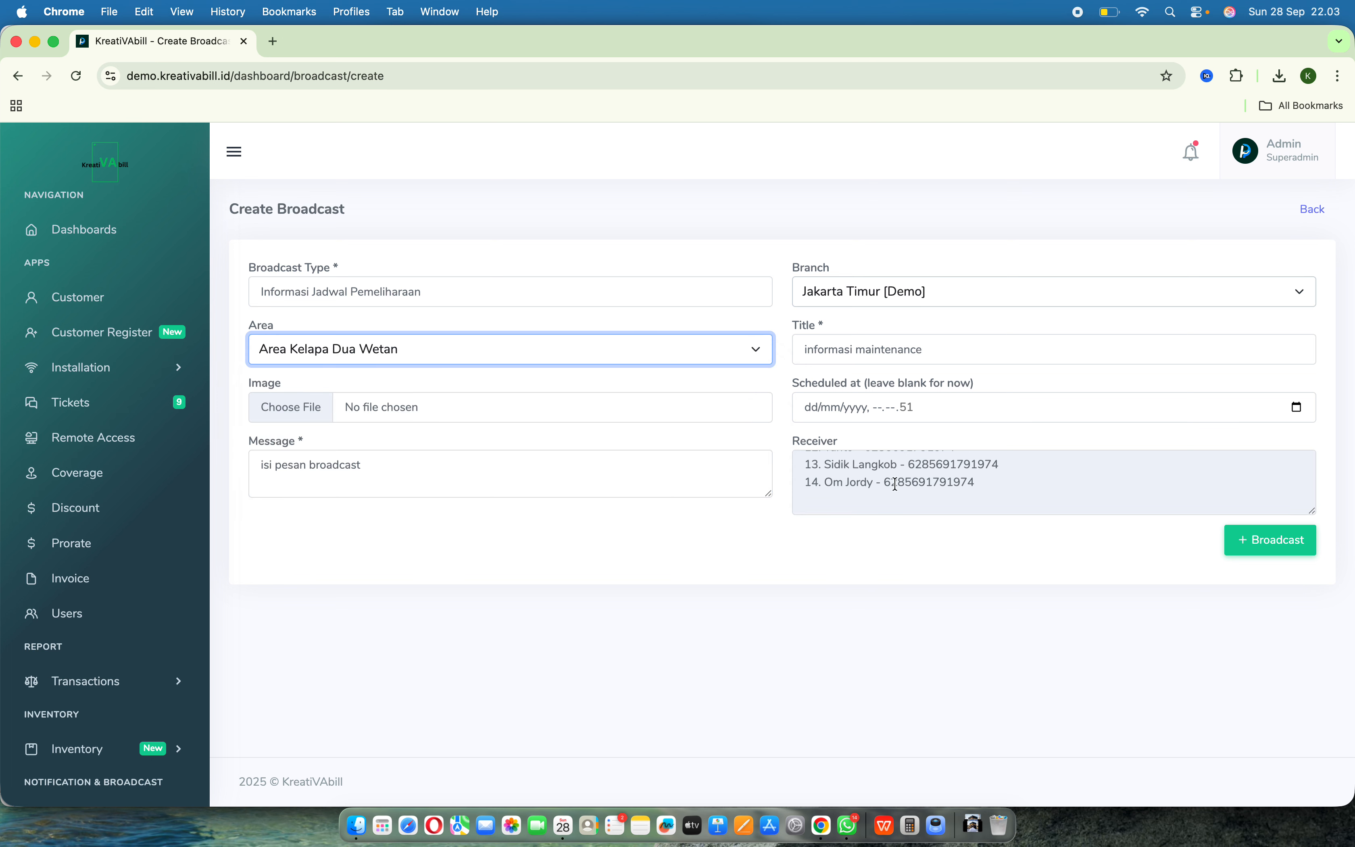
scroll(899, 482, up, 1)
scroll(898, 482, up, 1)
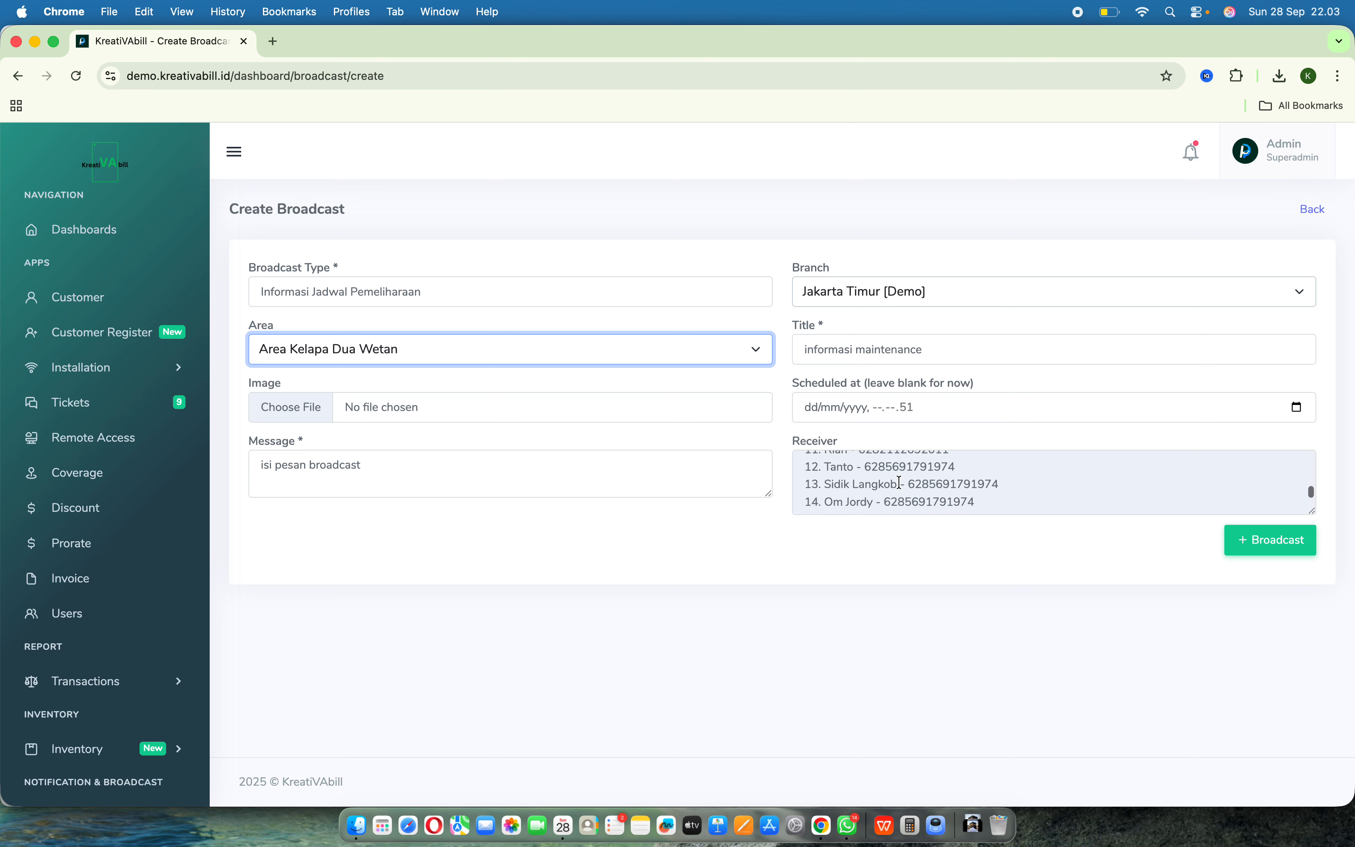
scroll(890, 484, down, 1)
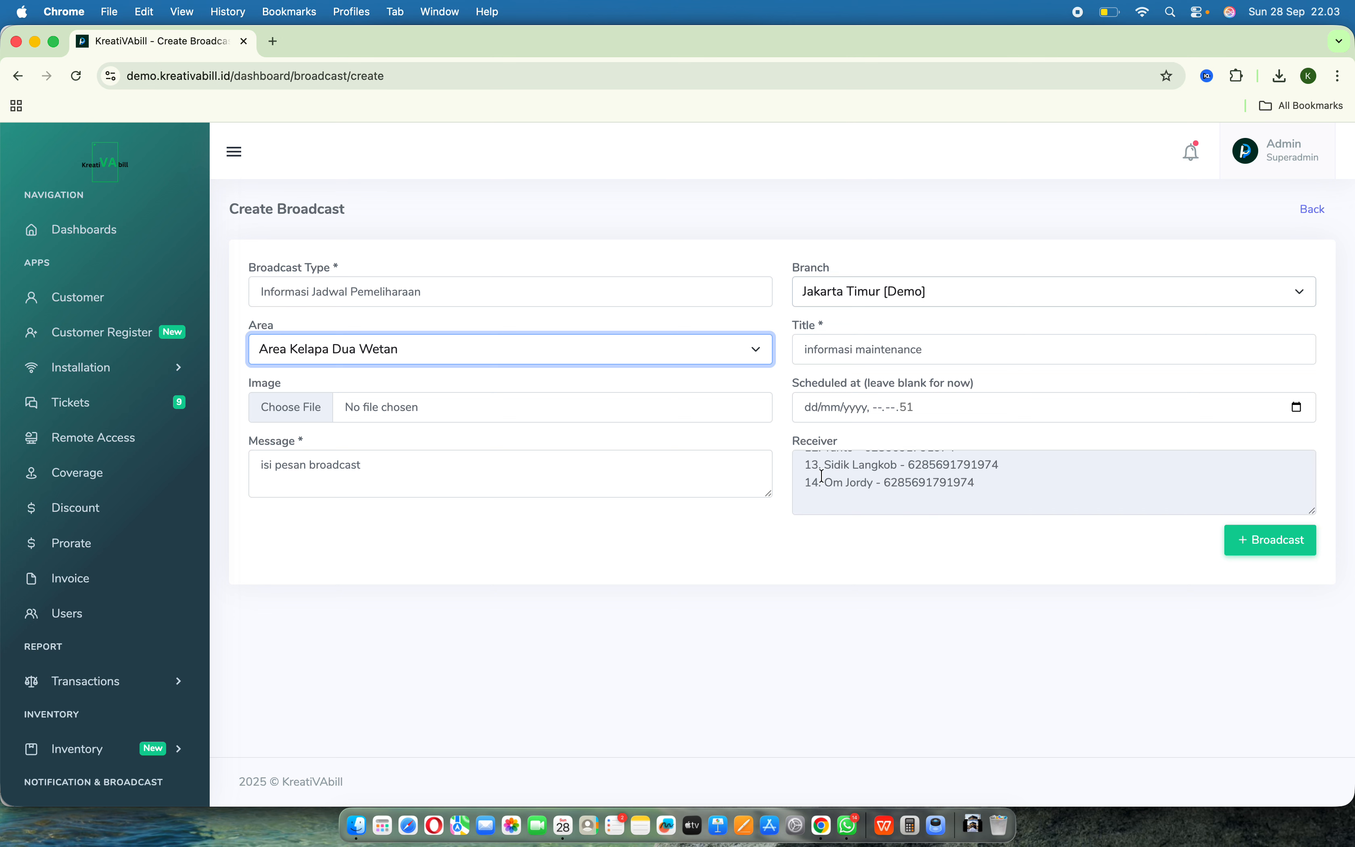
Step: Try Area Cibubur and Area Arundina as the broadcast's area to compare their receivers
click(689, 351)
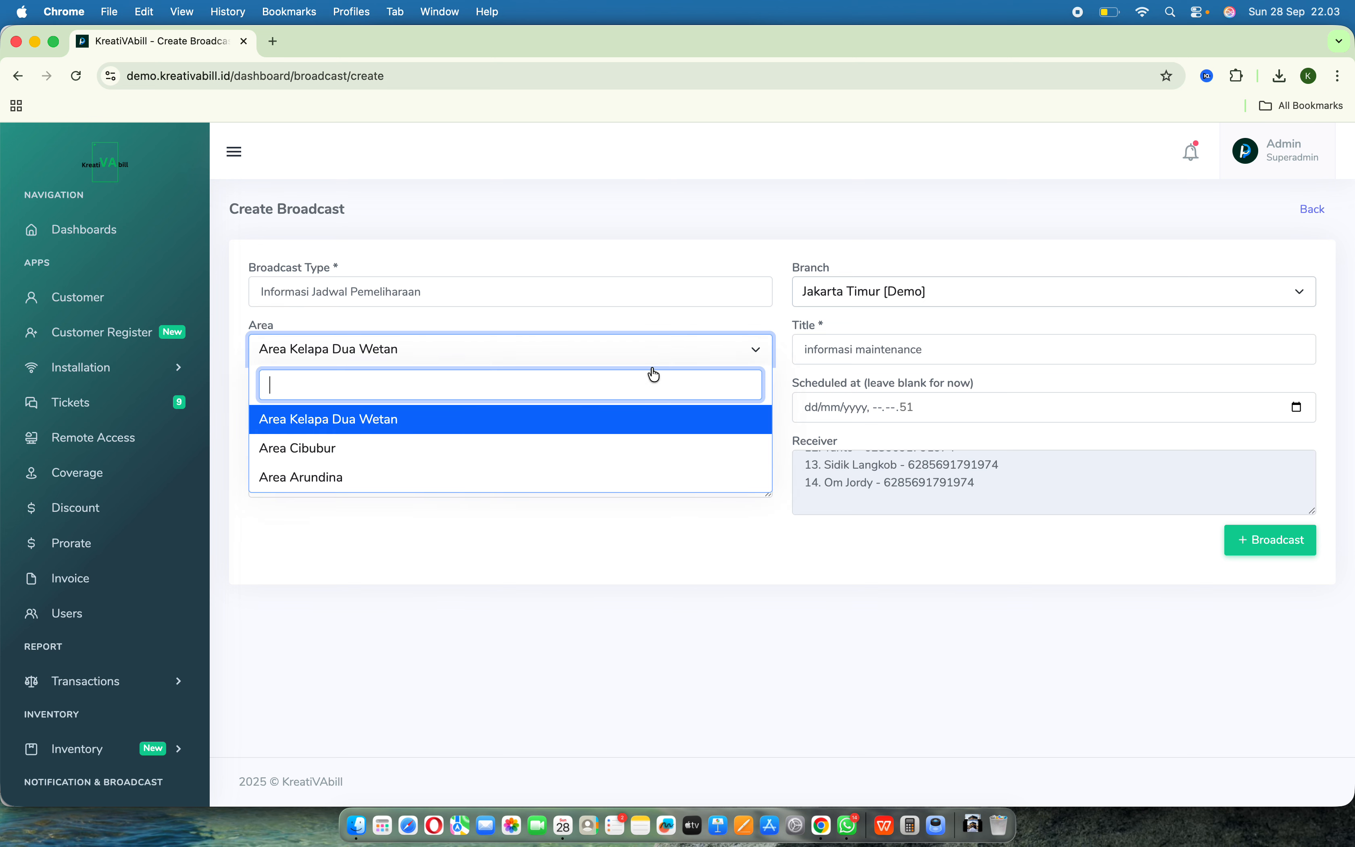
click(343, 448)
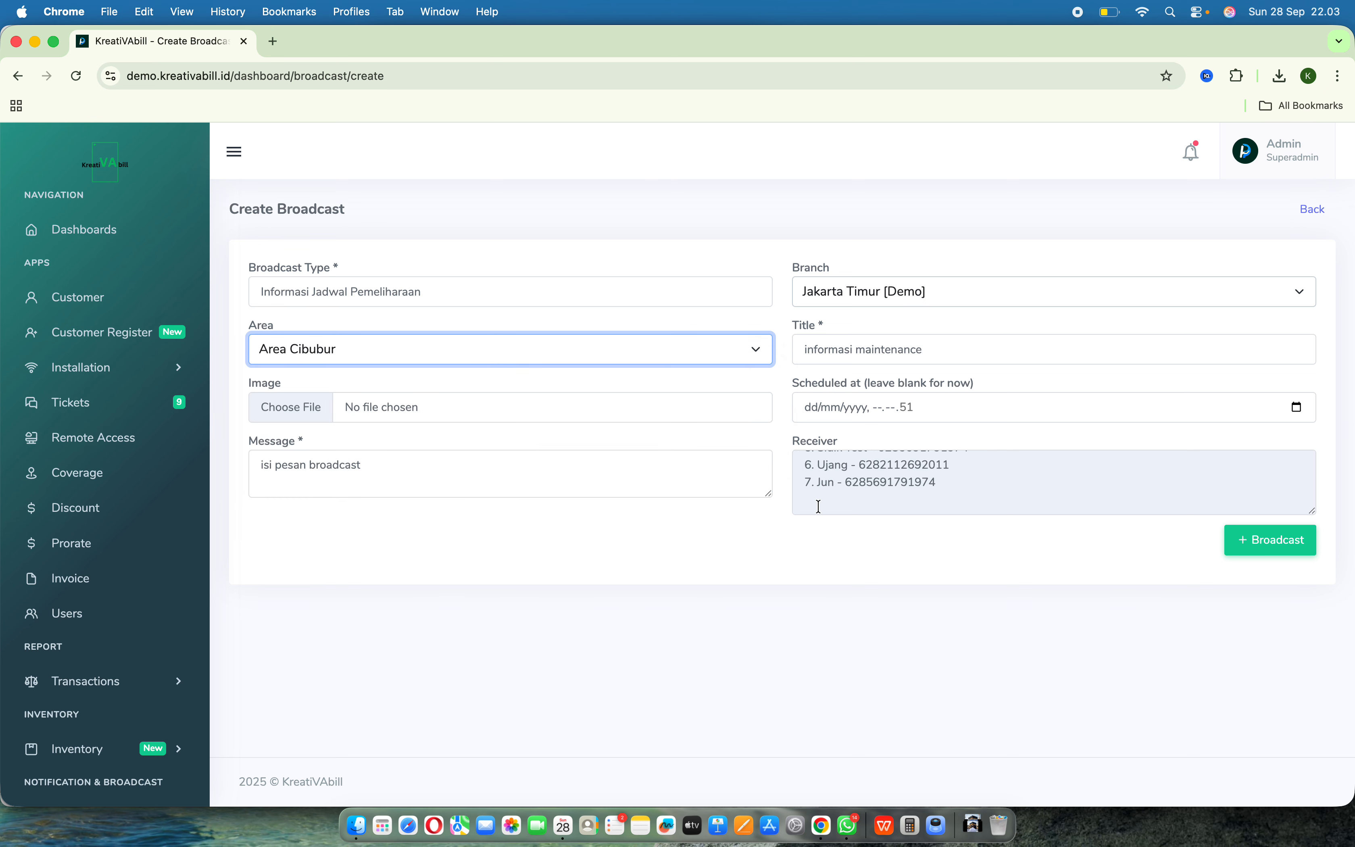
click(636, 343)
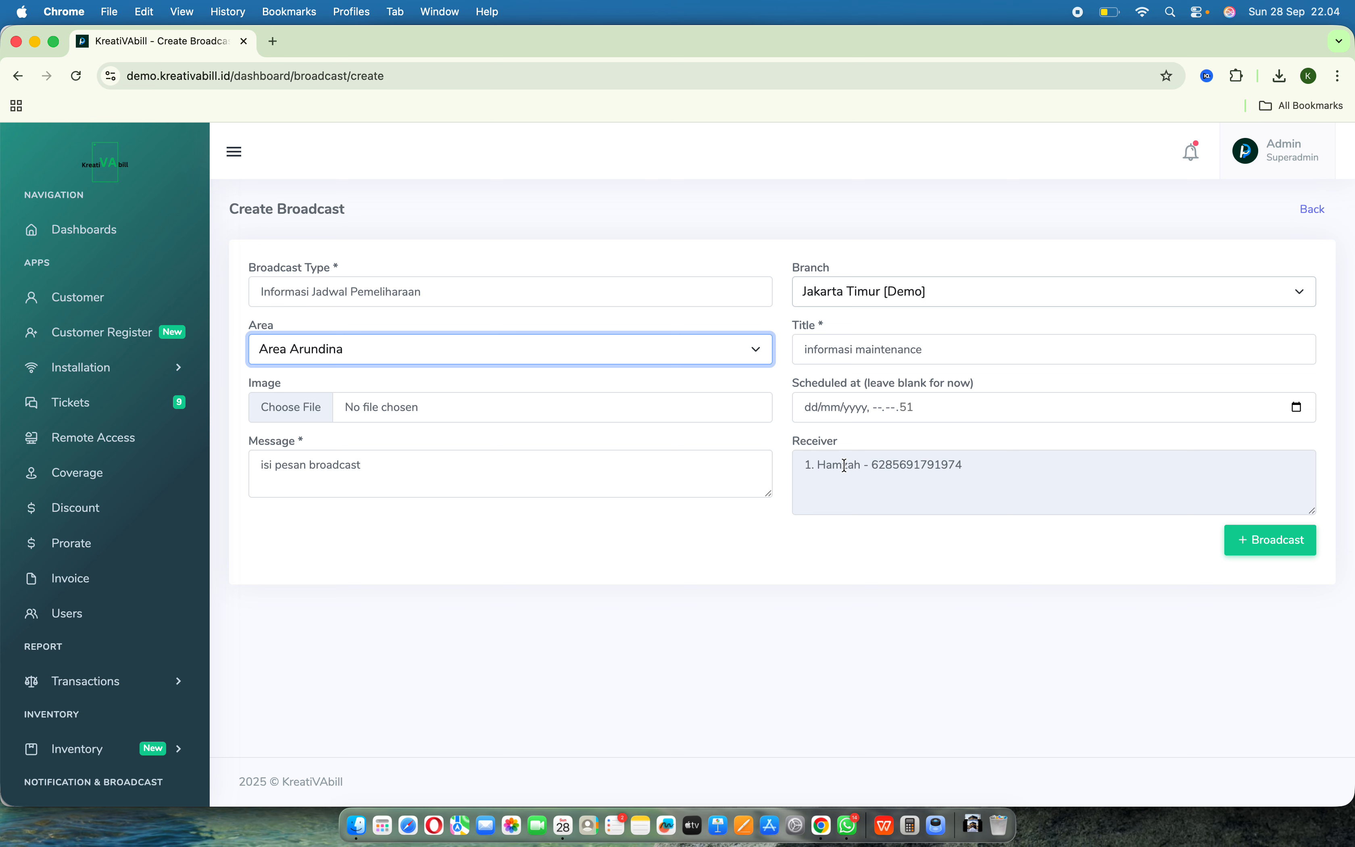
Step: Change the broadcast's area from Area Arundina to Area Cibubur and check the receiver list
click(708, 348)
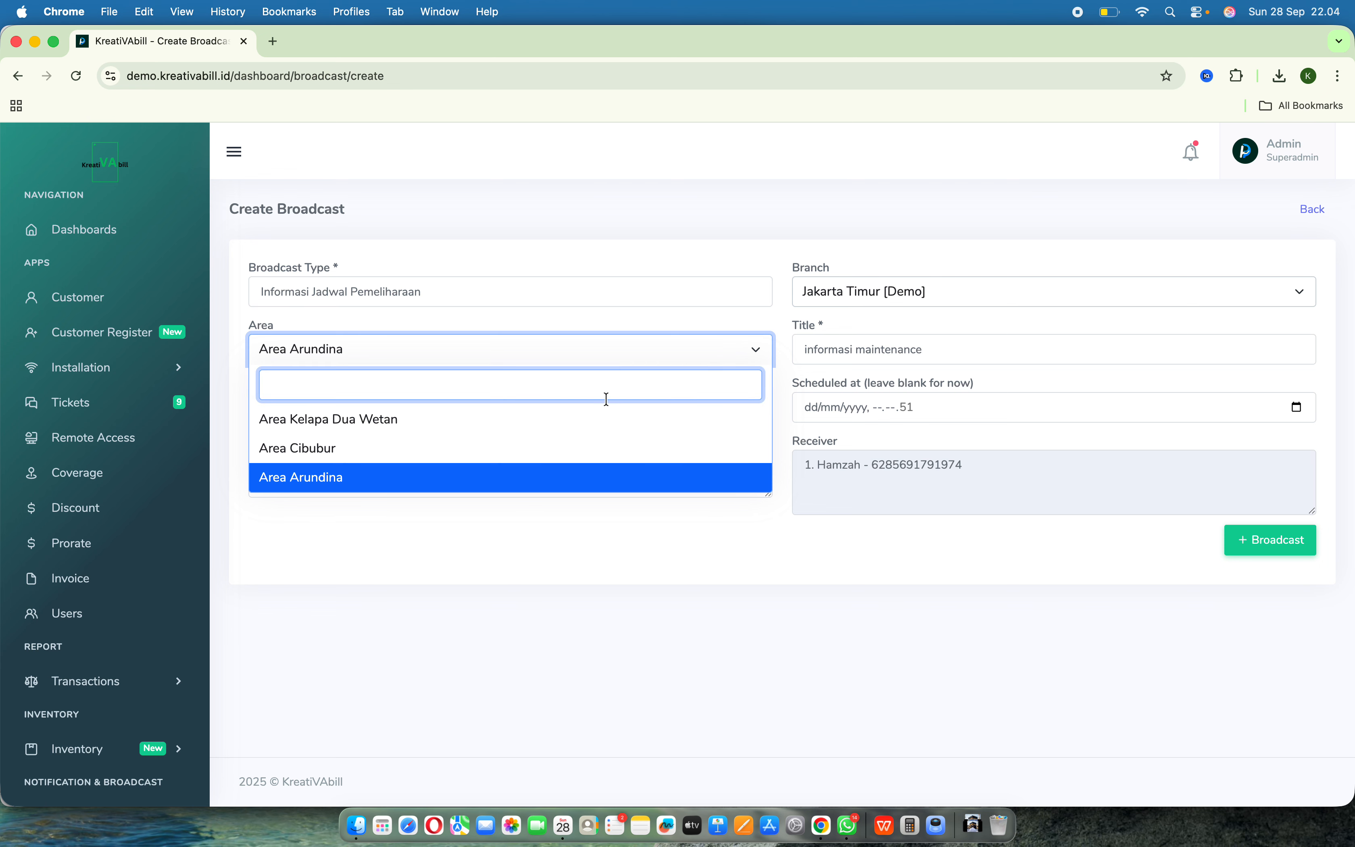
click(562, 459)
scroll(899, 496, down, 3)
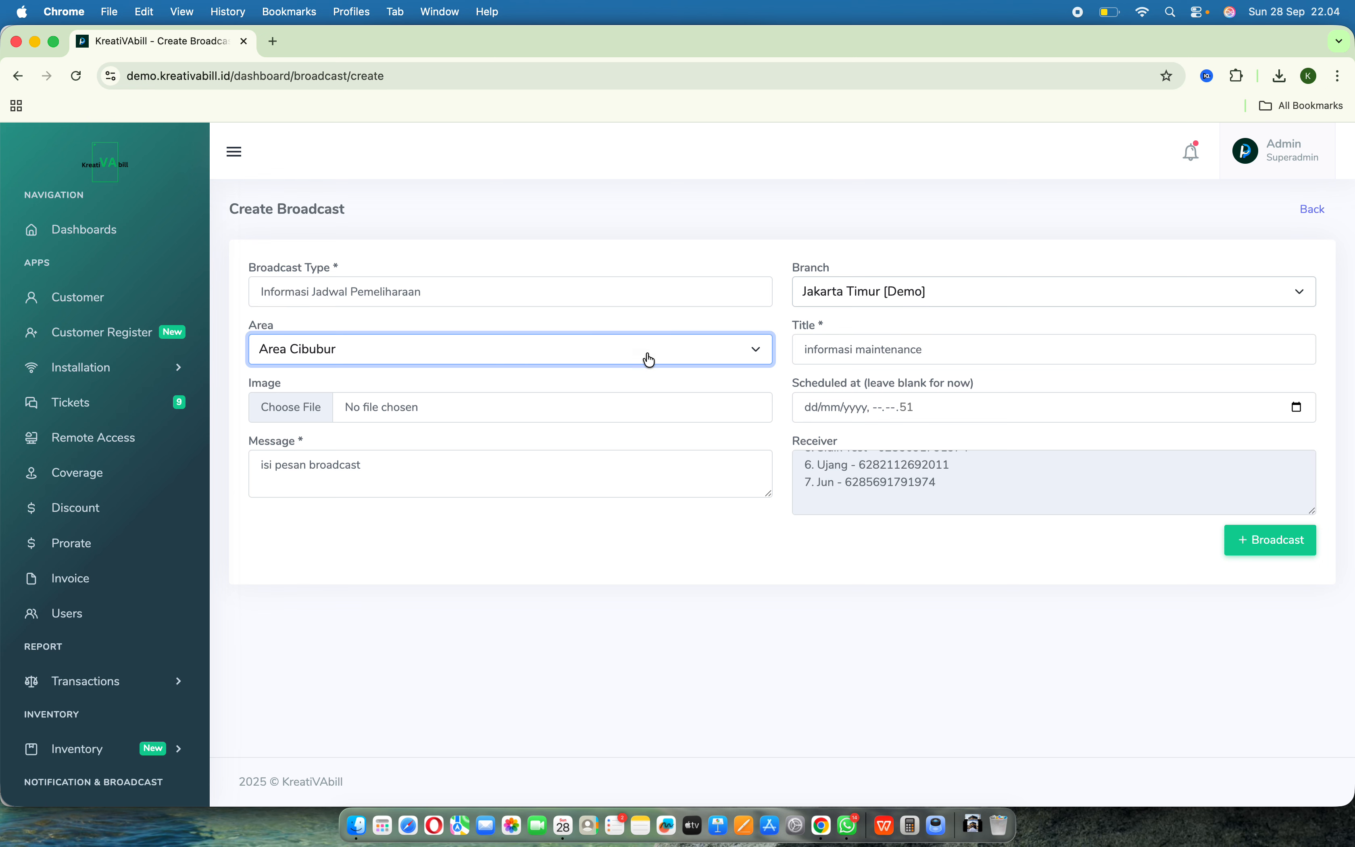
Step: Examine the available area options and the file chooser for the broadcast image, leaving both without a new selection
click(644, 358)
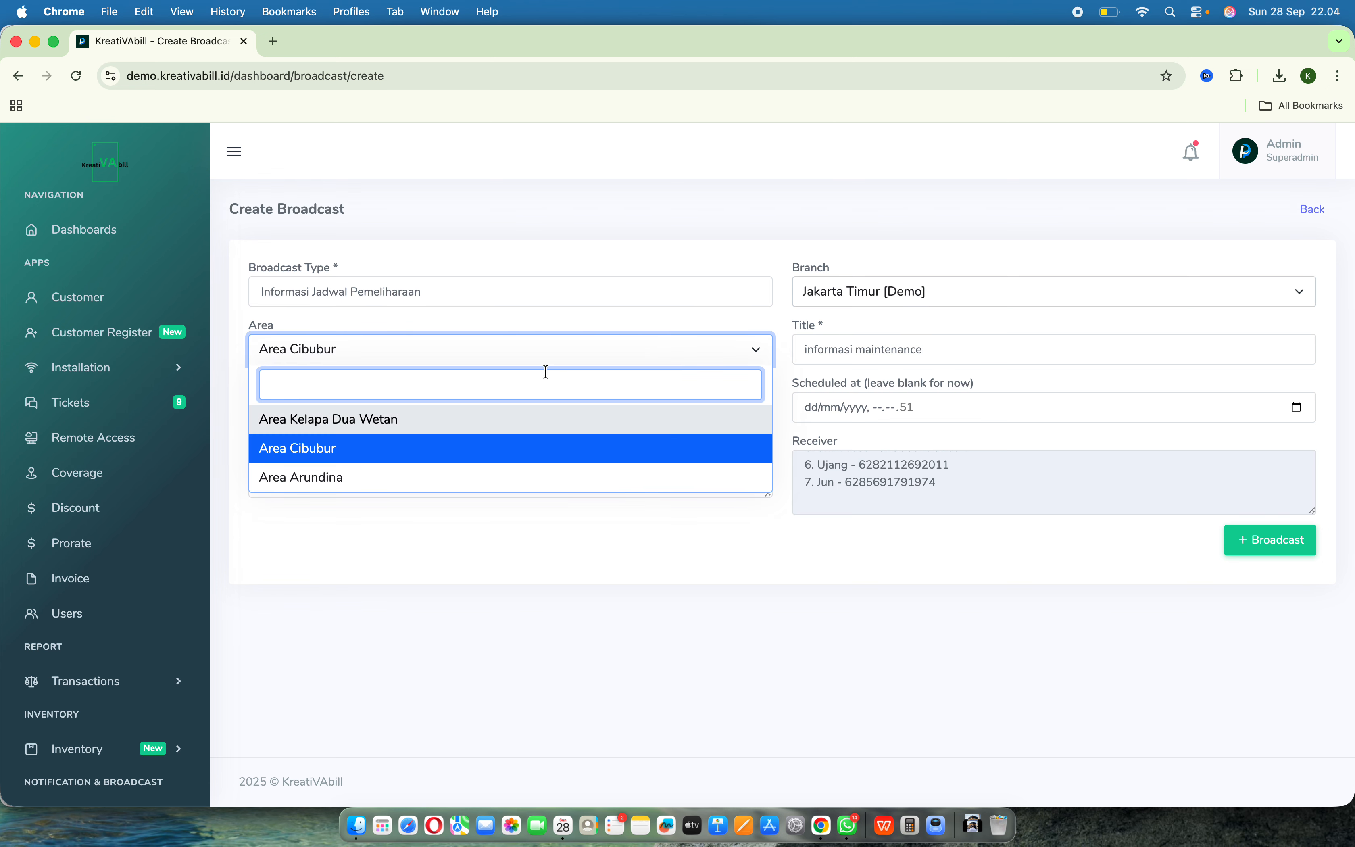
click(625, 333)
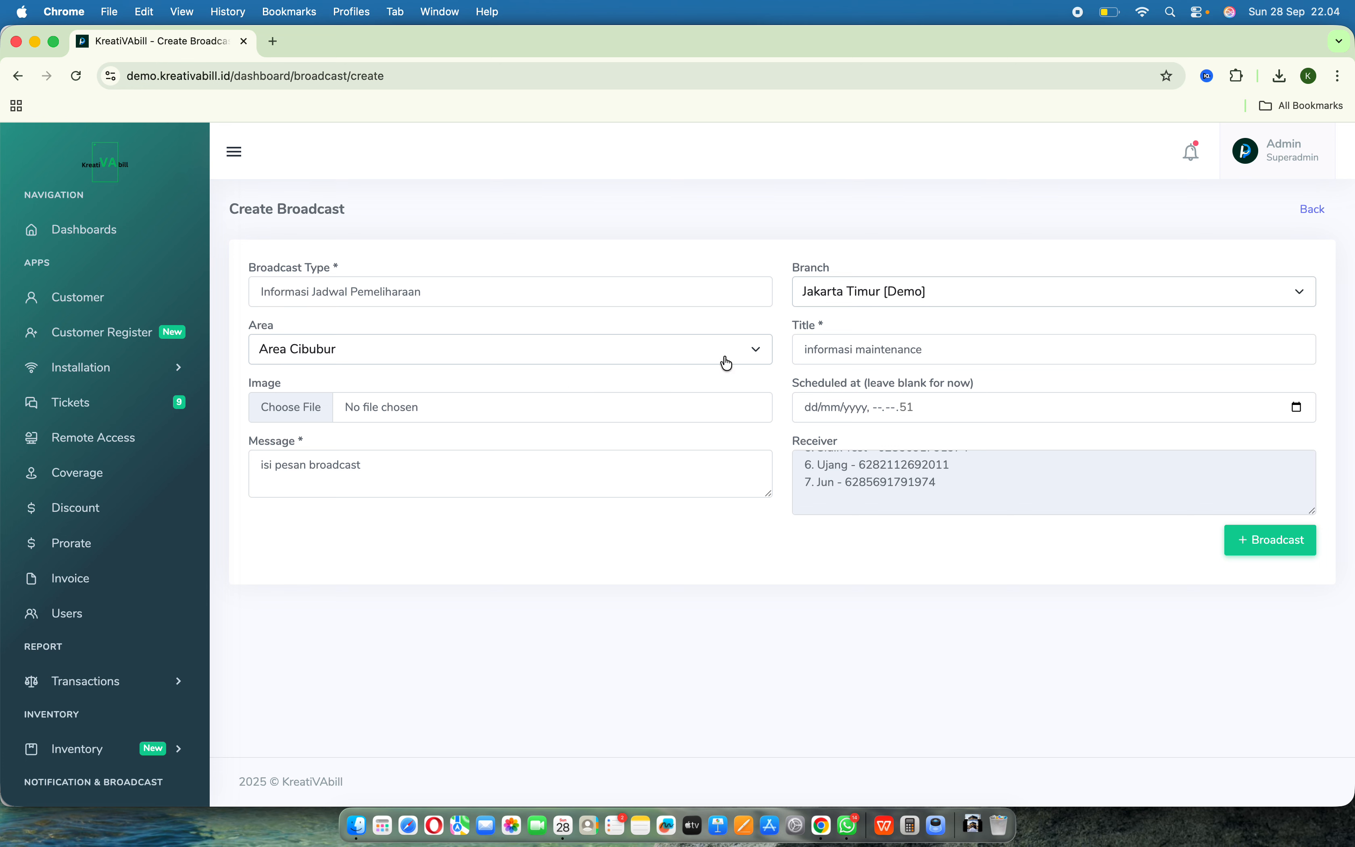
click(366, 409)
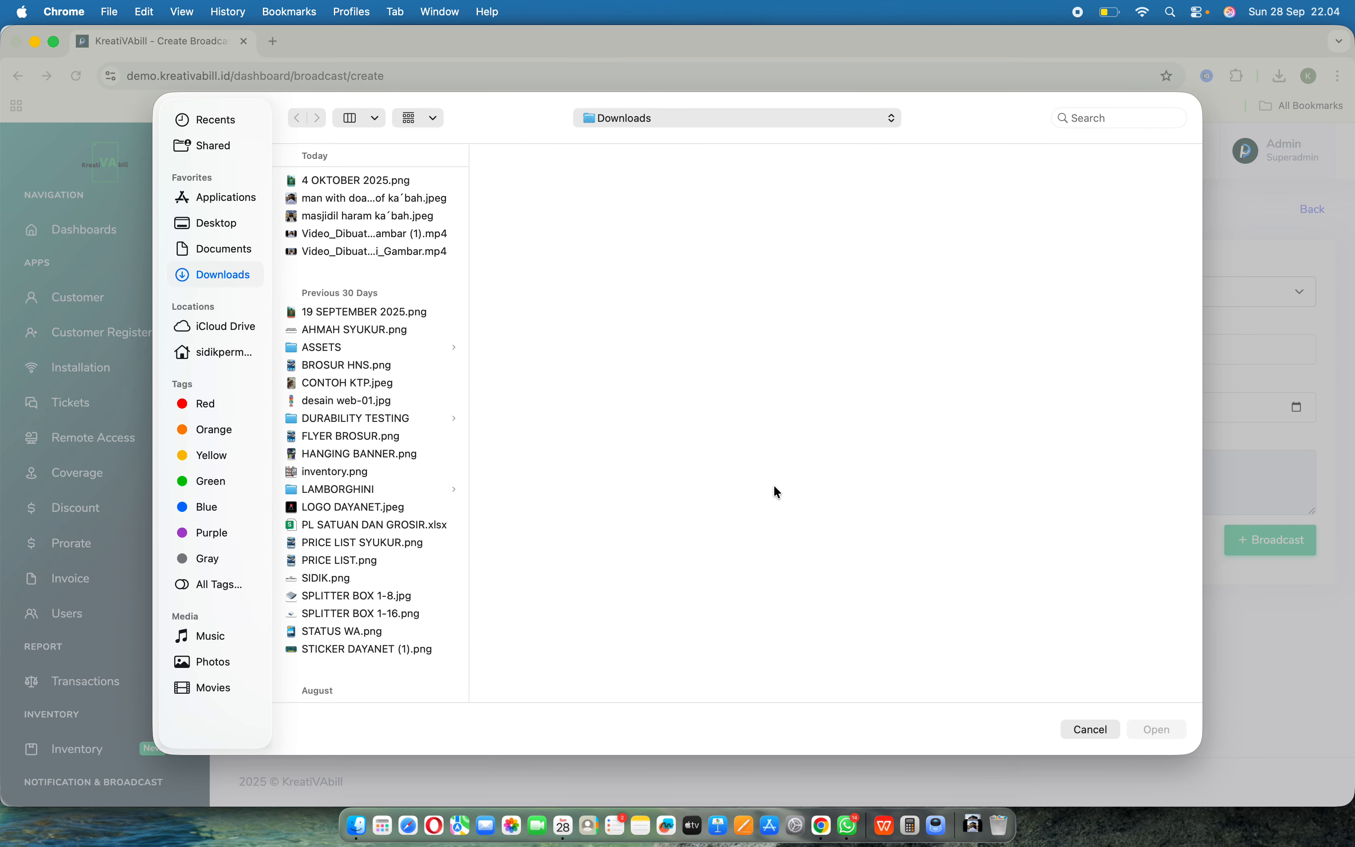
click(1099, 728)
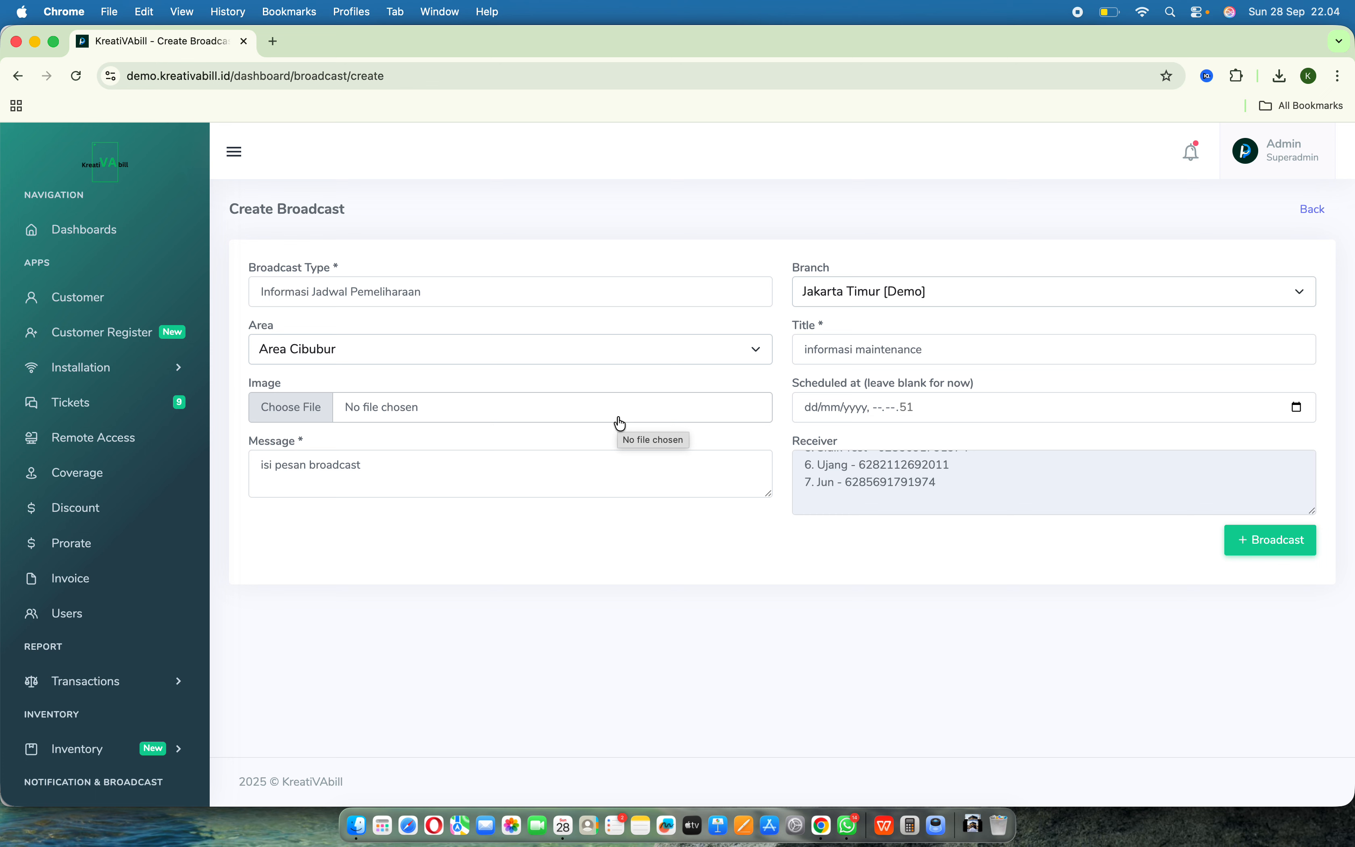
click(263, 465)
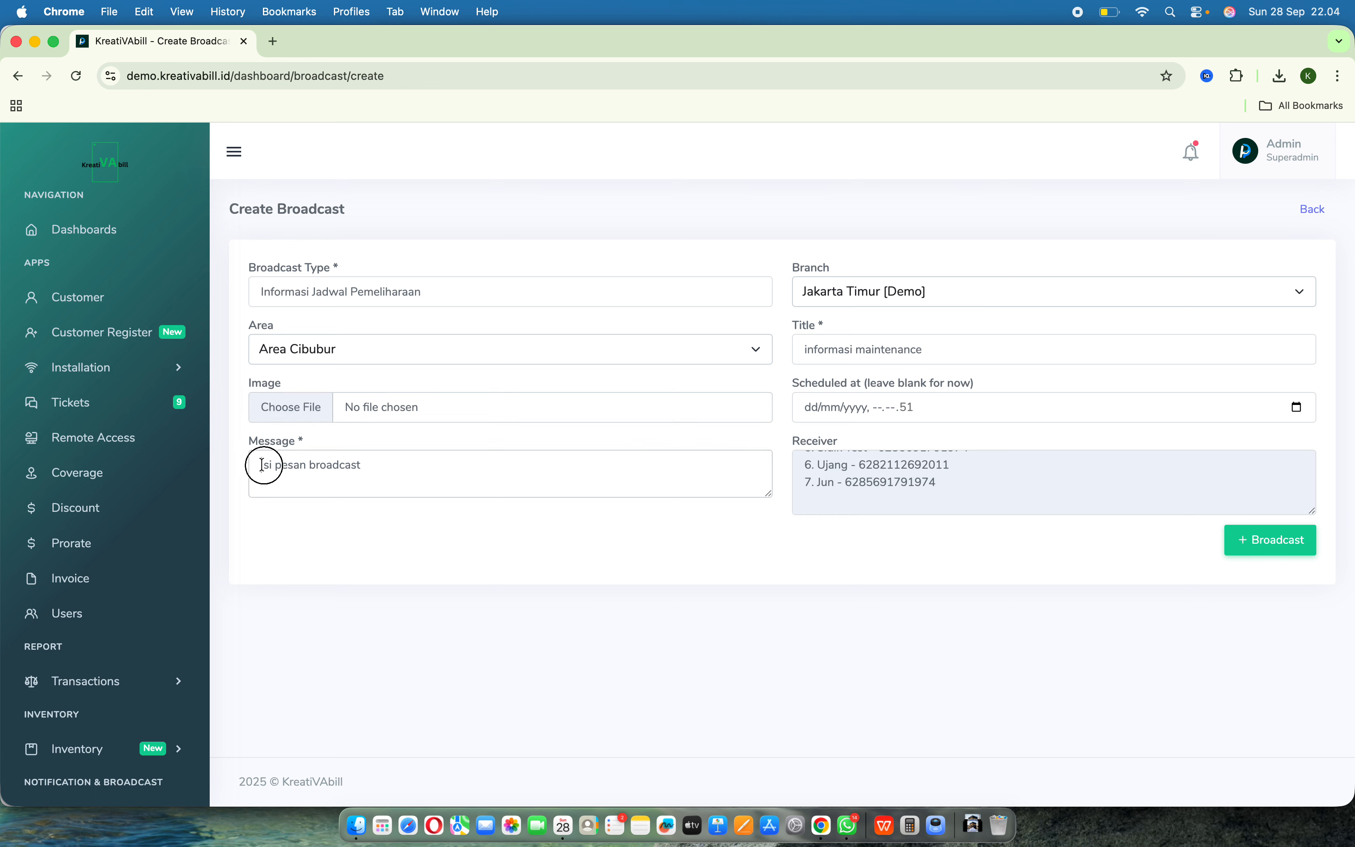
drag(264, 465, 371, 483)
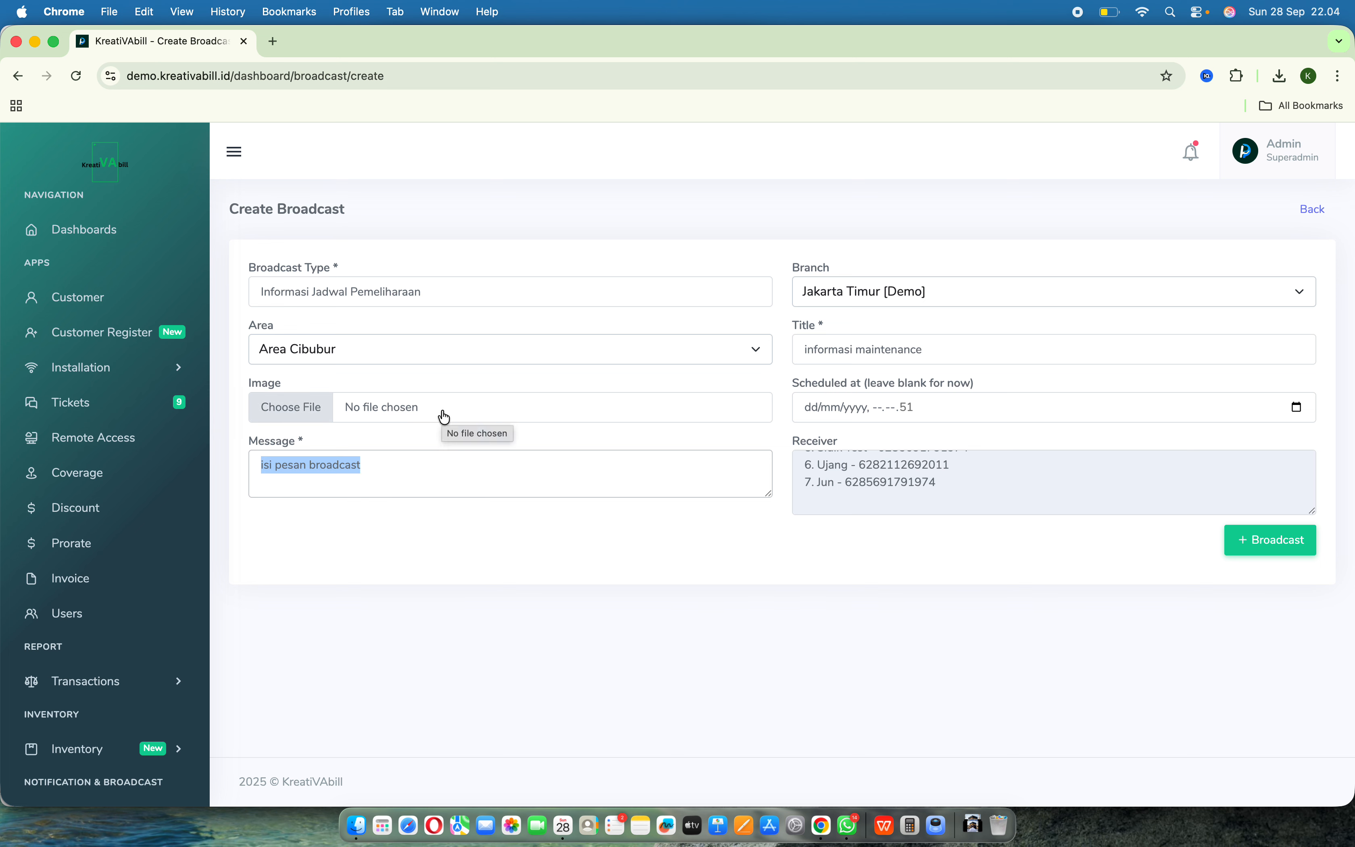
click(697, 432)
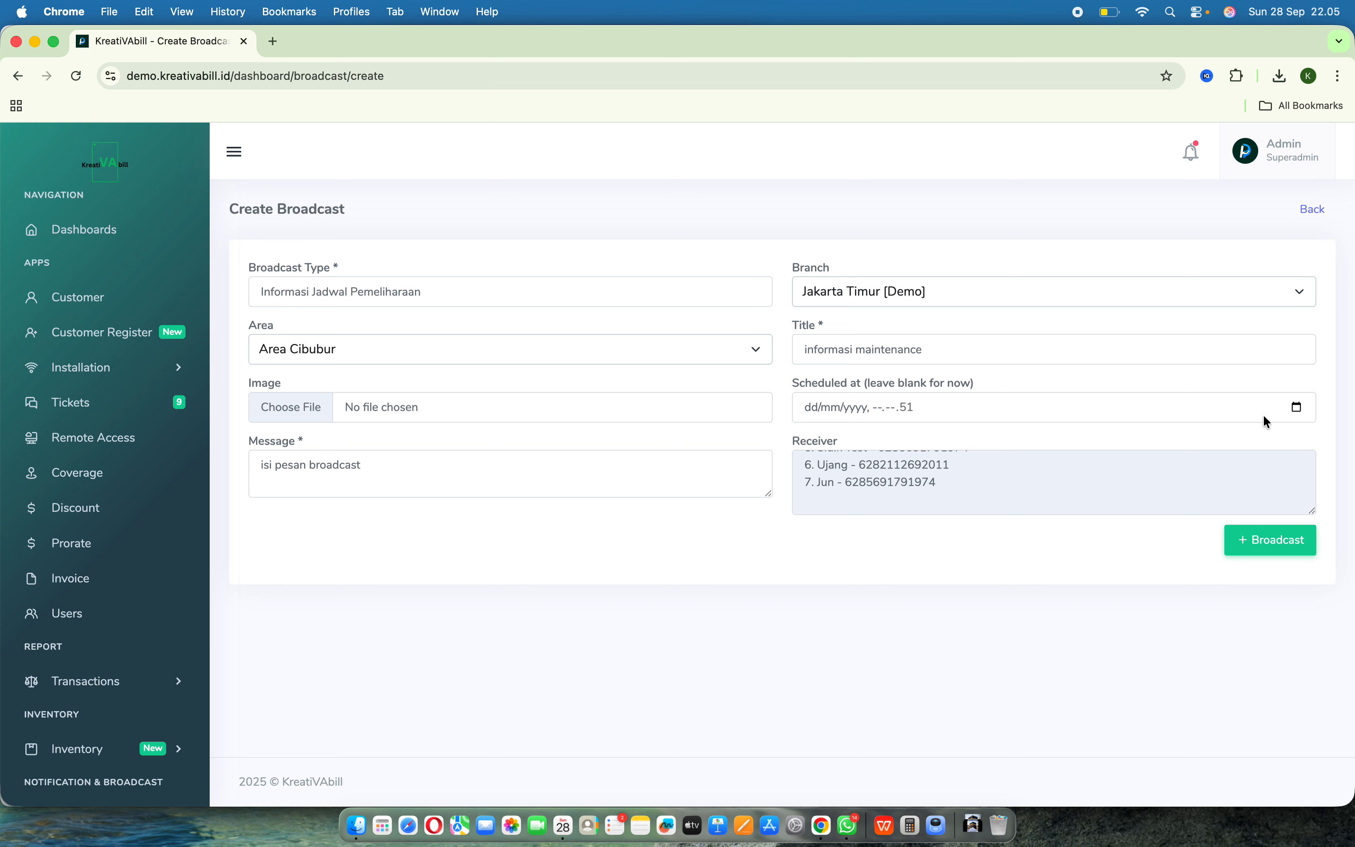
Step: Schedule the broadcast for 30/09/2025 at 22.05.09
click(1295, 404)
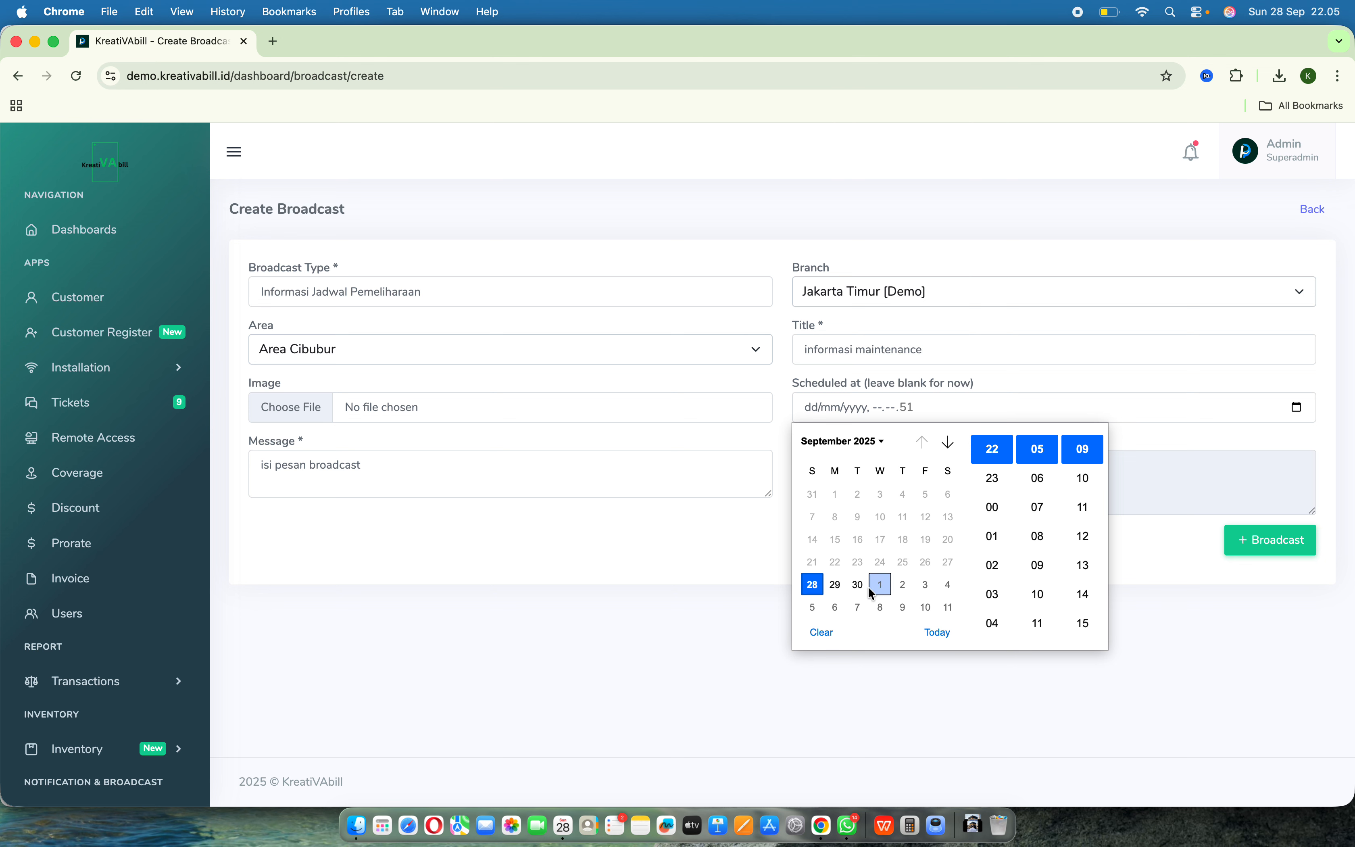
click(849, 586)
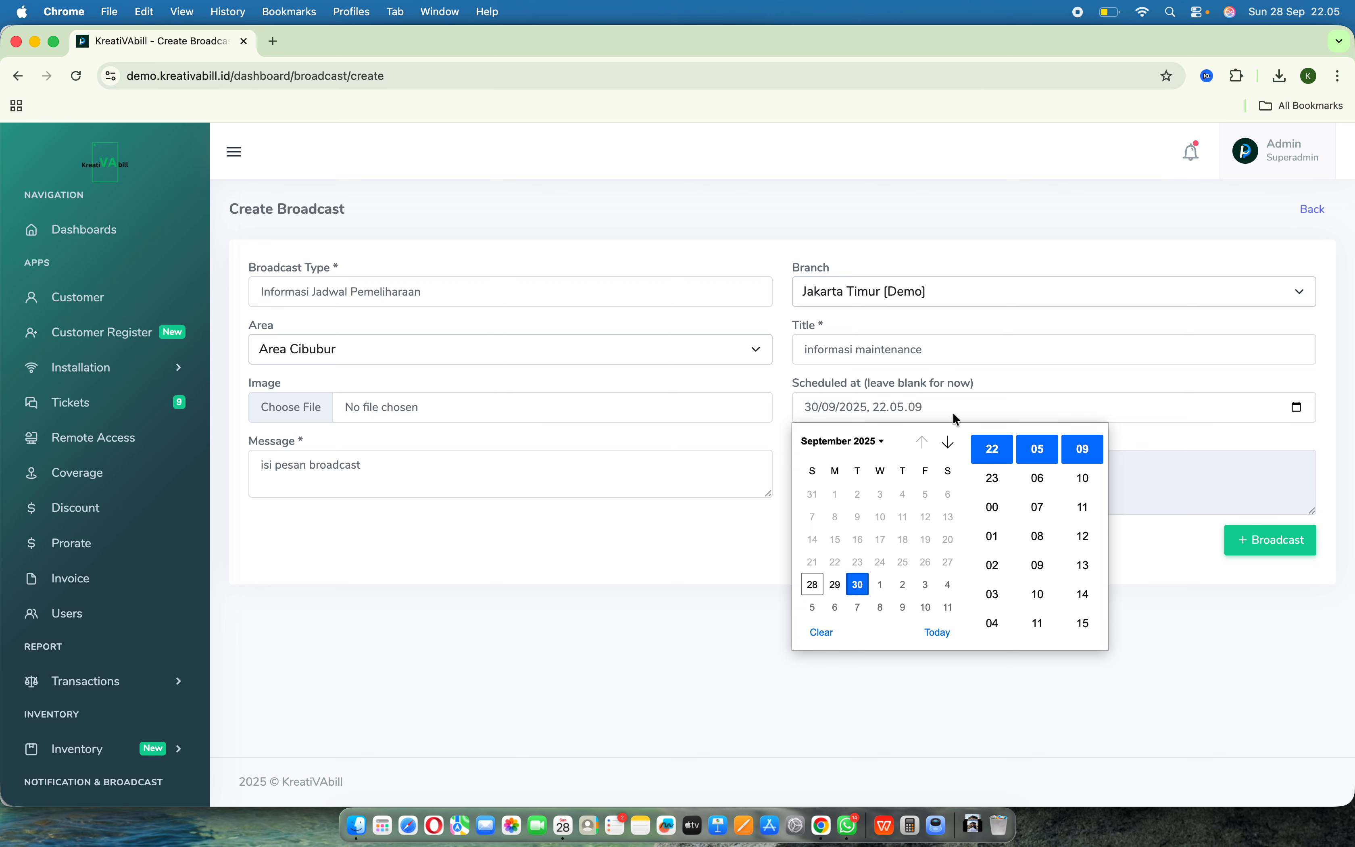
click(978, 413)
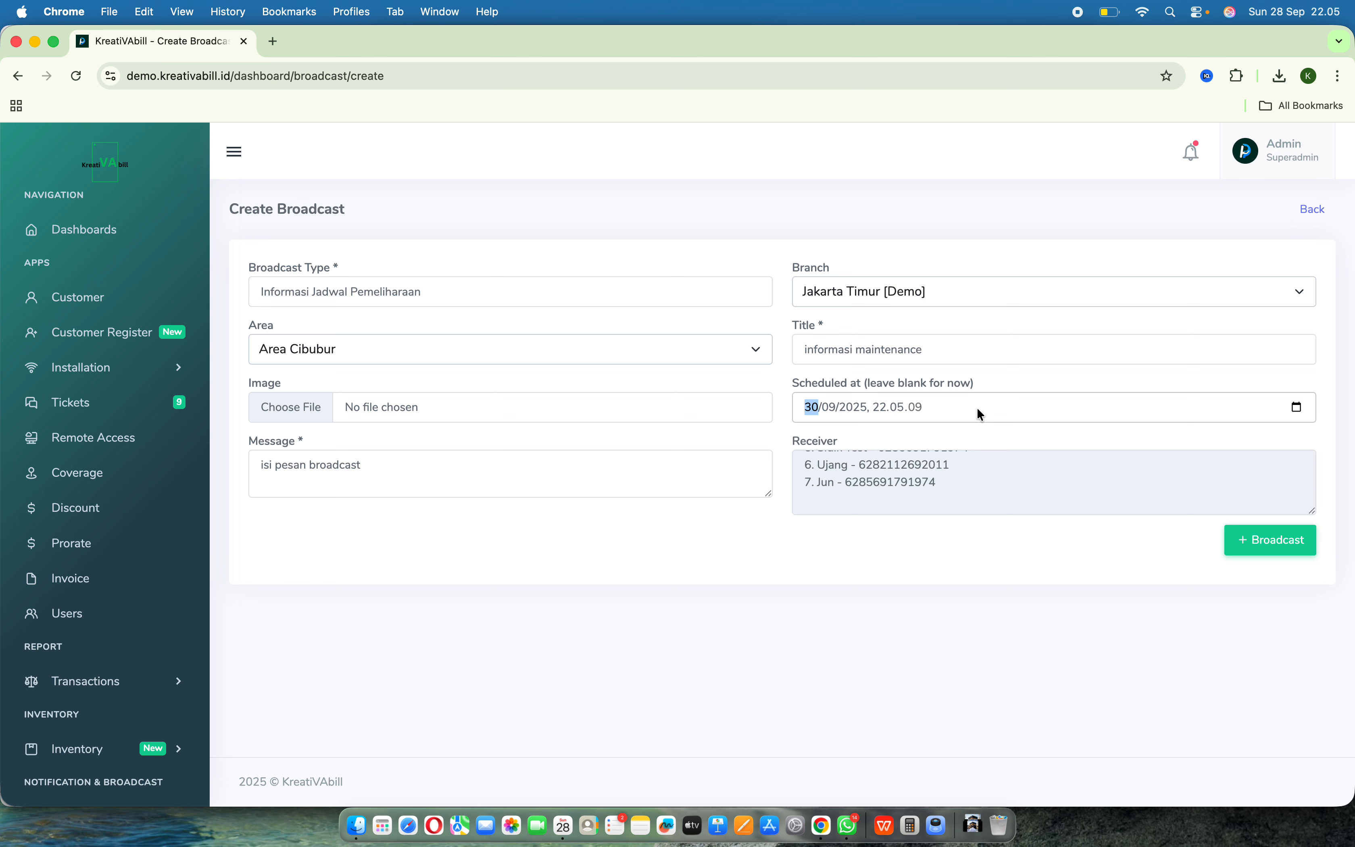
click(899, 408)
click(953, 471)
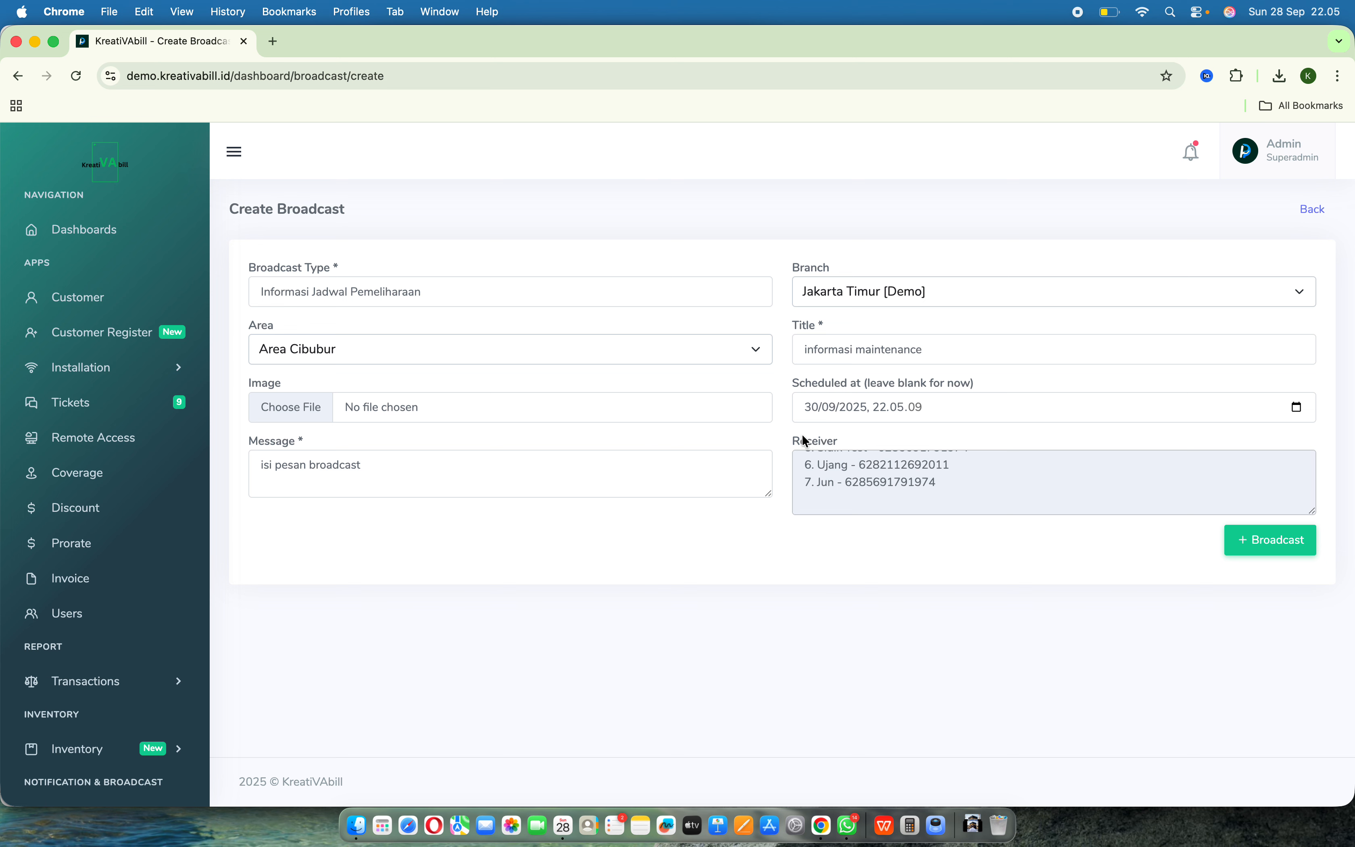
double_click(817, 442)
click(951, 484)
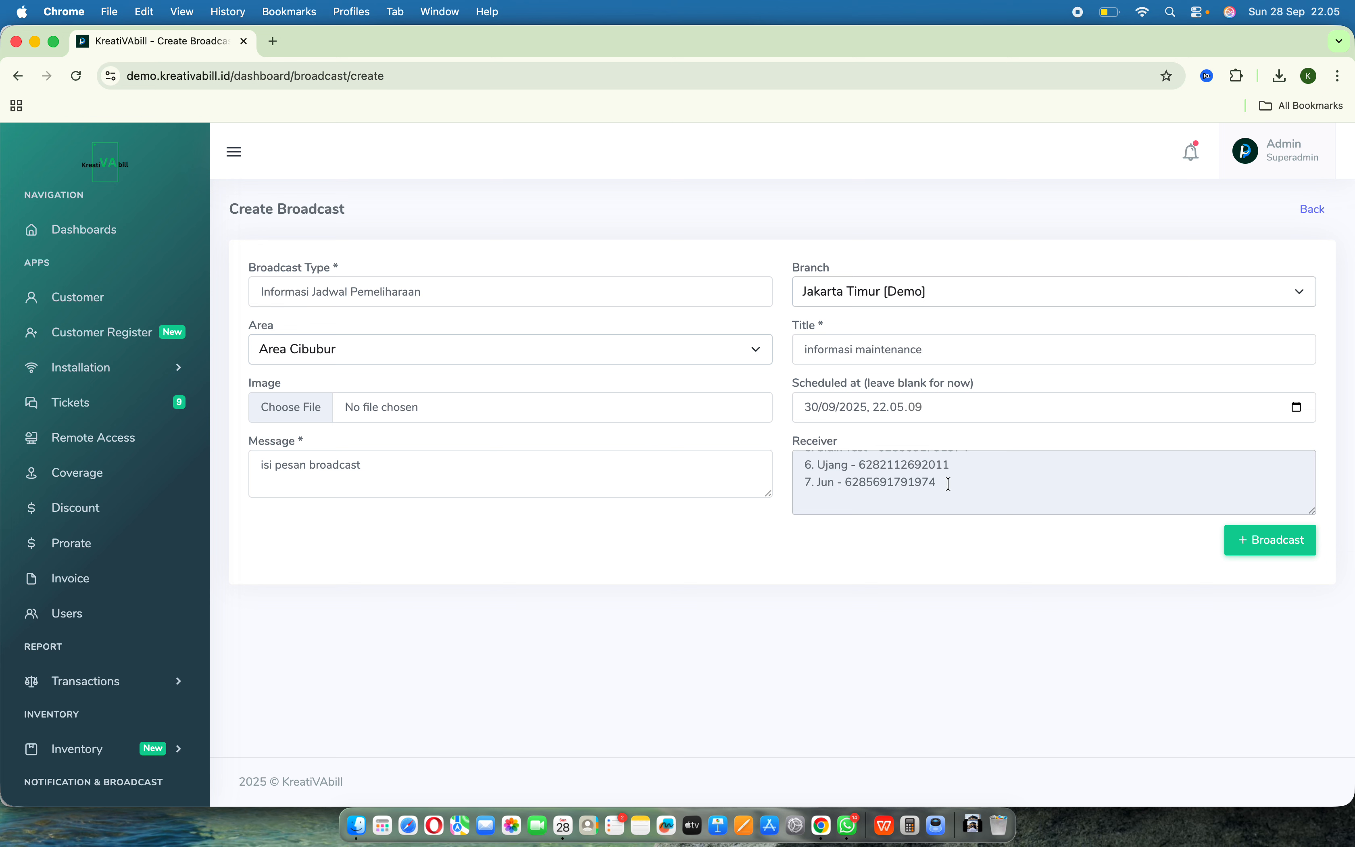